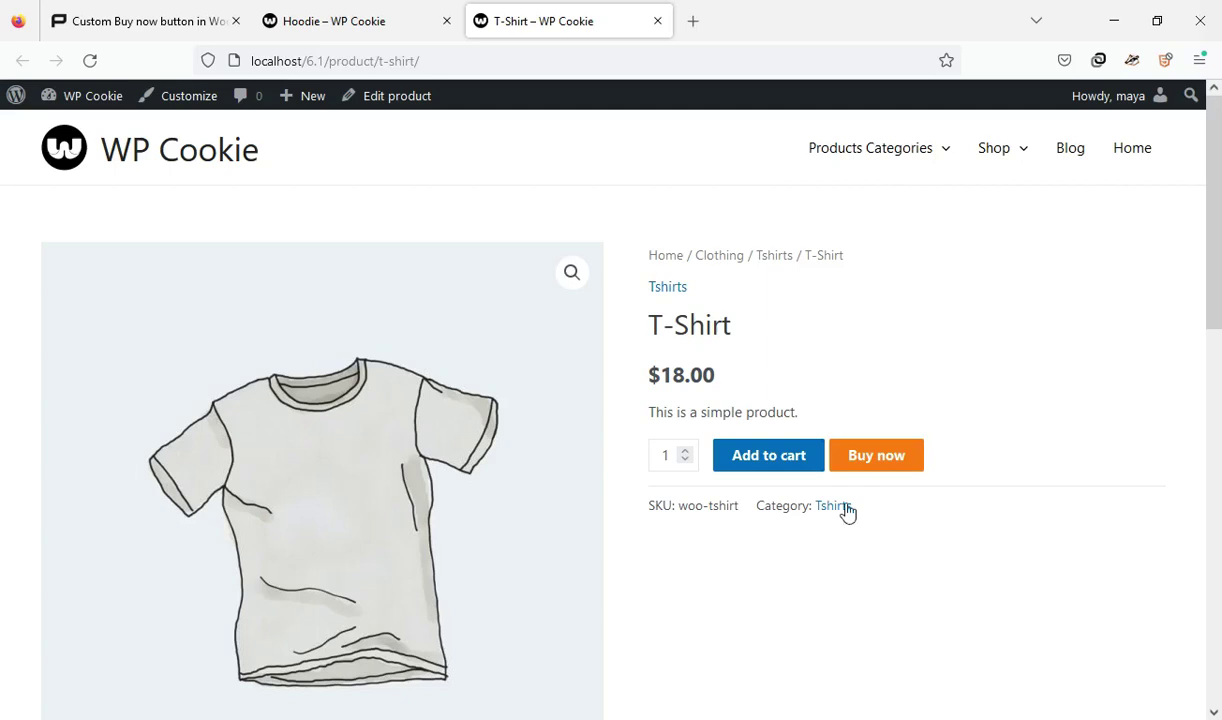
Buy the $18.00 T-Shirt with Buy now and review it in the checkout order.
click(847, 459)
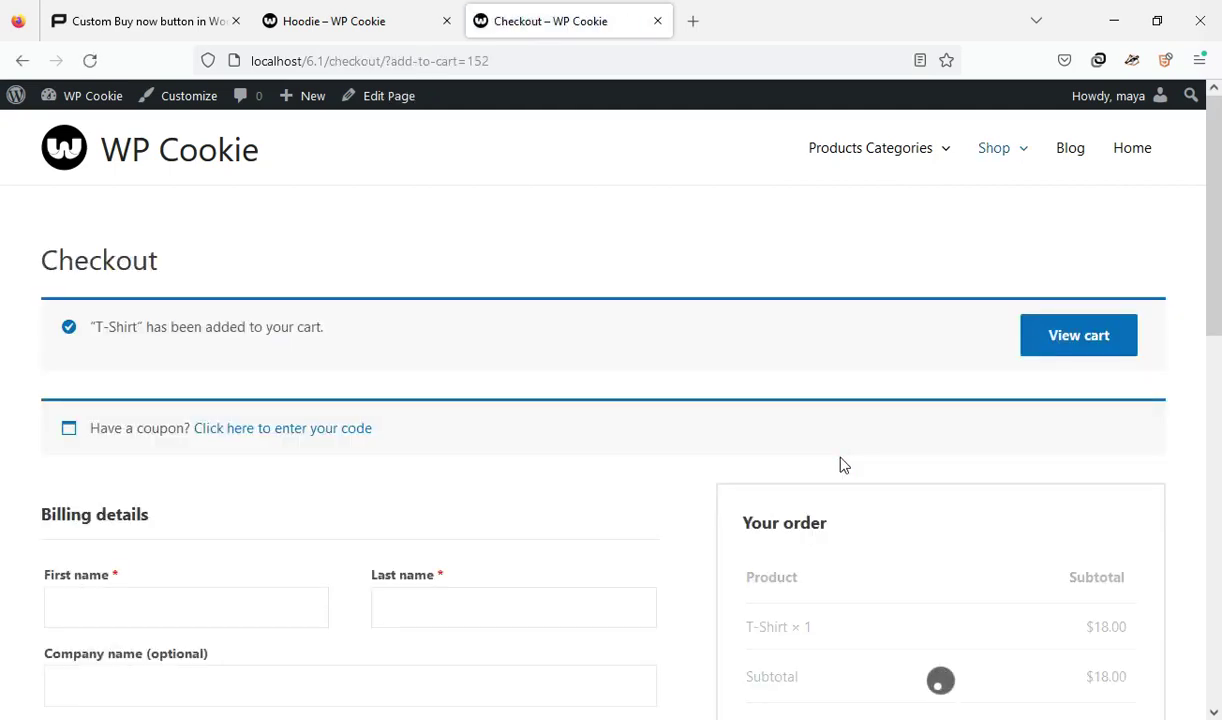
drag(1218, 175, 1218, 290)
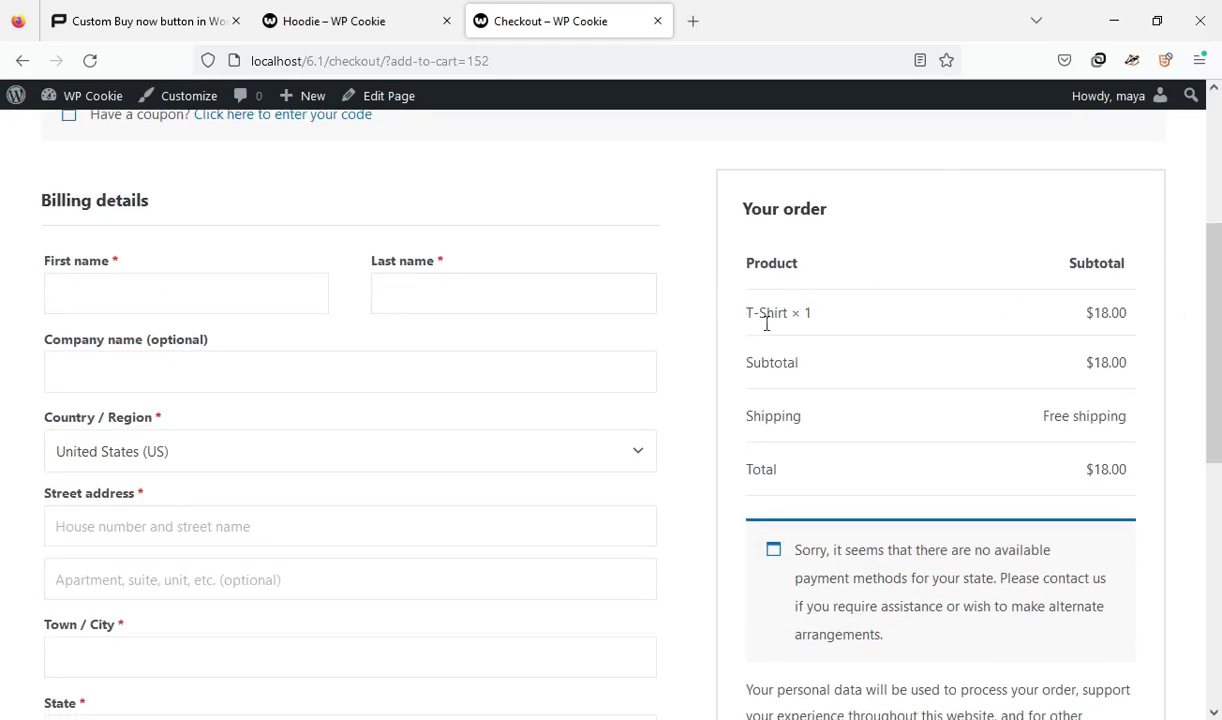
drag(730, 315, 818, 322)
click(1173, 452)
scroll(1176, 510, up, 3)
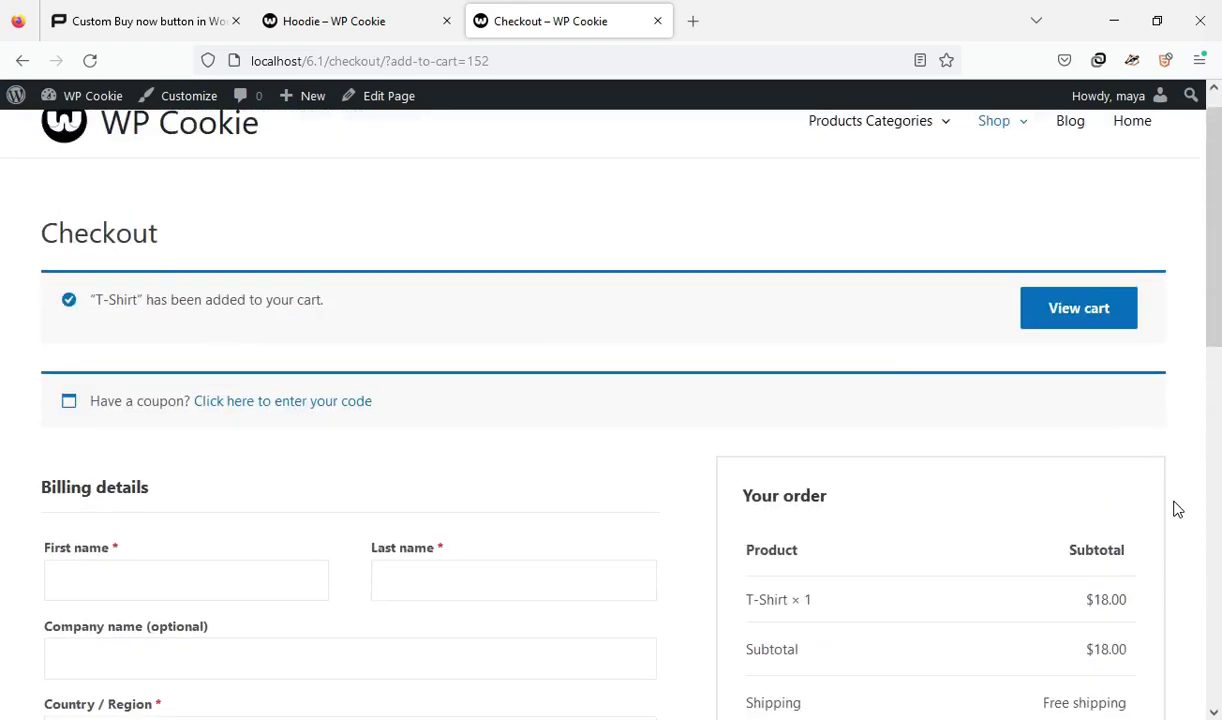
Close checkout and choose Color Blue with Logo Yes on the Hoodie page.
middle_click(573, 32)
mouse_move(1218, 170)
mouse_down()
mouse_move(1218, 300)
mouse_move(1216, 195)
mouse_move(1216, 205)
mouse_up()
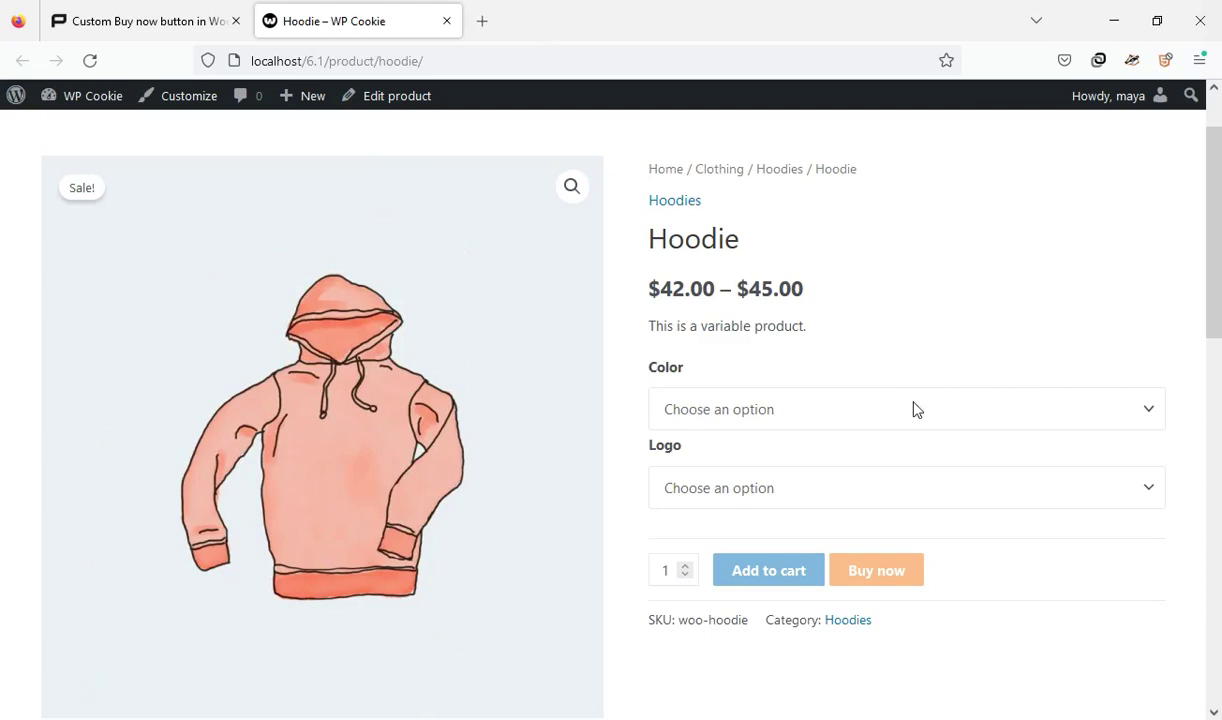
click(913, 409)
click(742, 484)
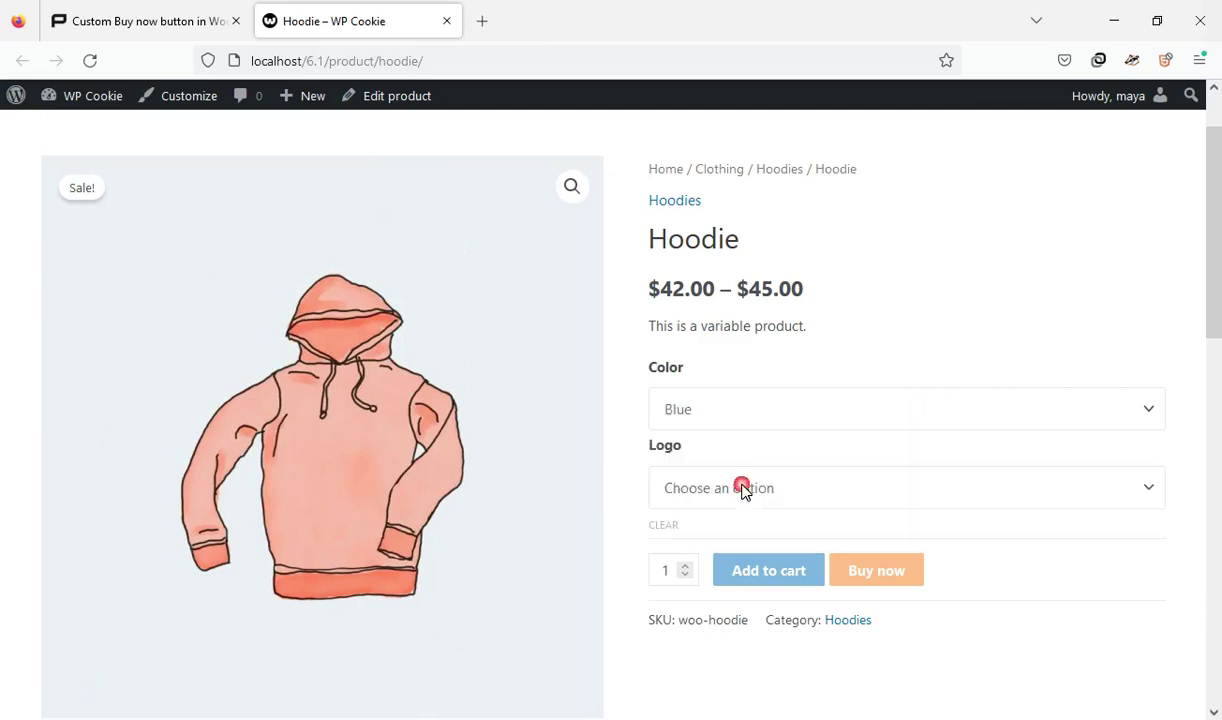
click(743, 488)
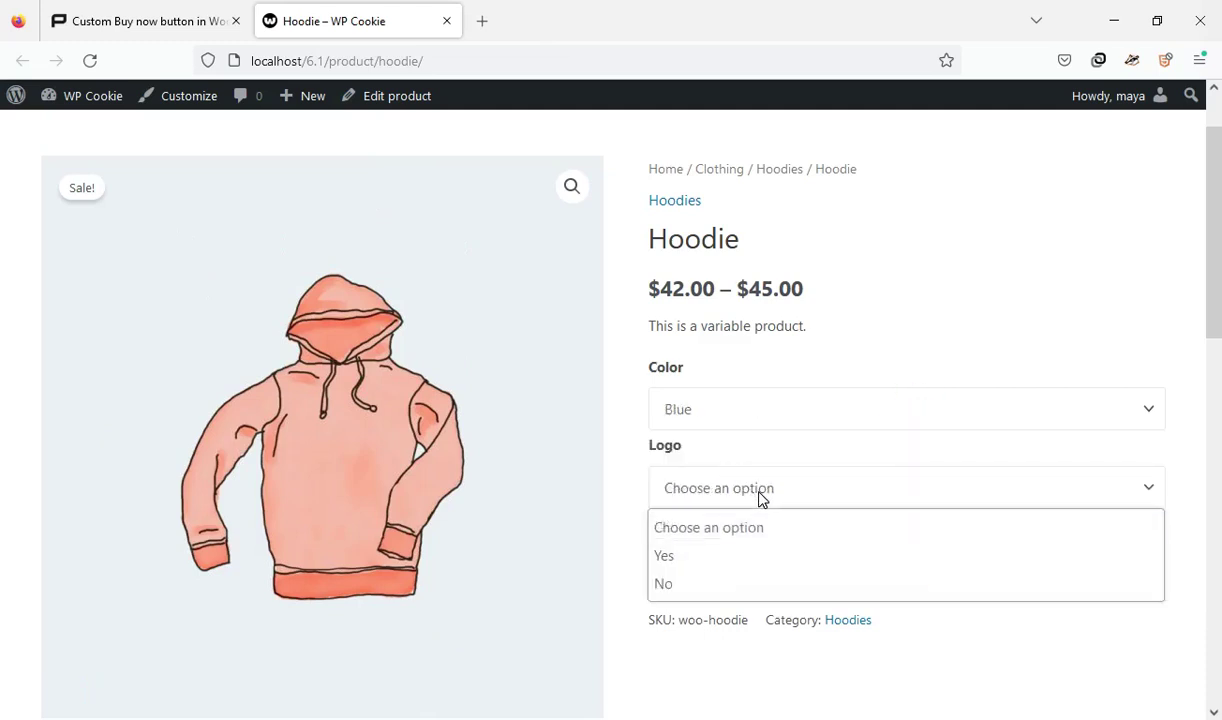
click(728, 557)
Buy 10 hoodies with Buy now and check the $450.00 checkout line.
scroll(700, 550, down, 3)
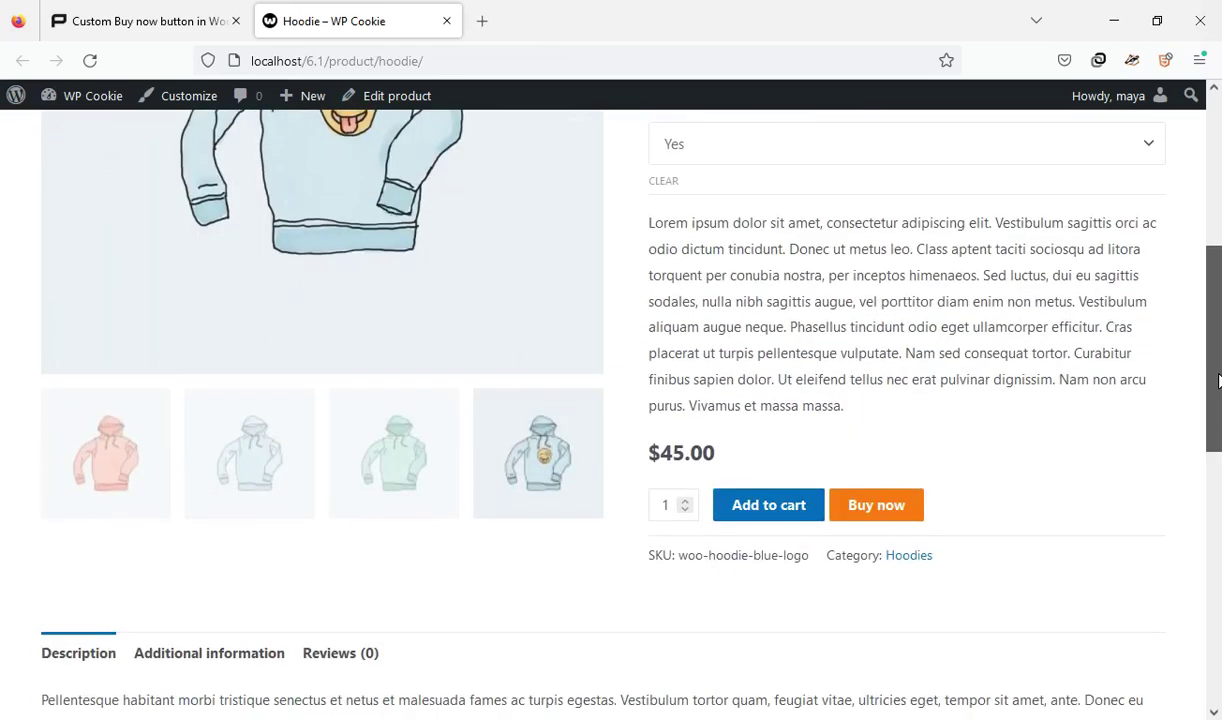
double_click(677, 511)
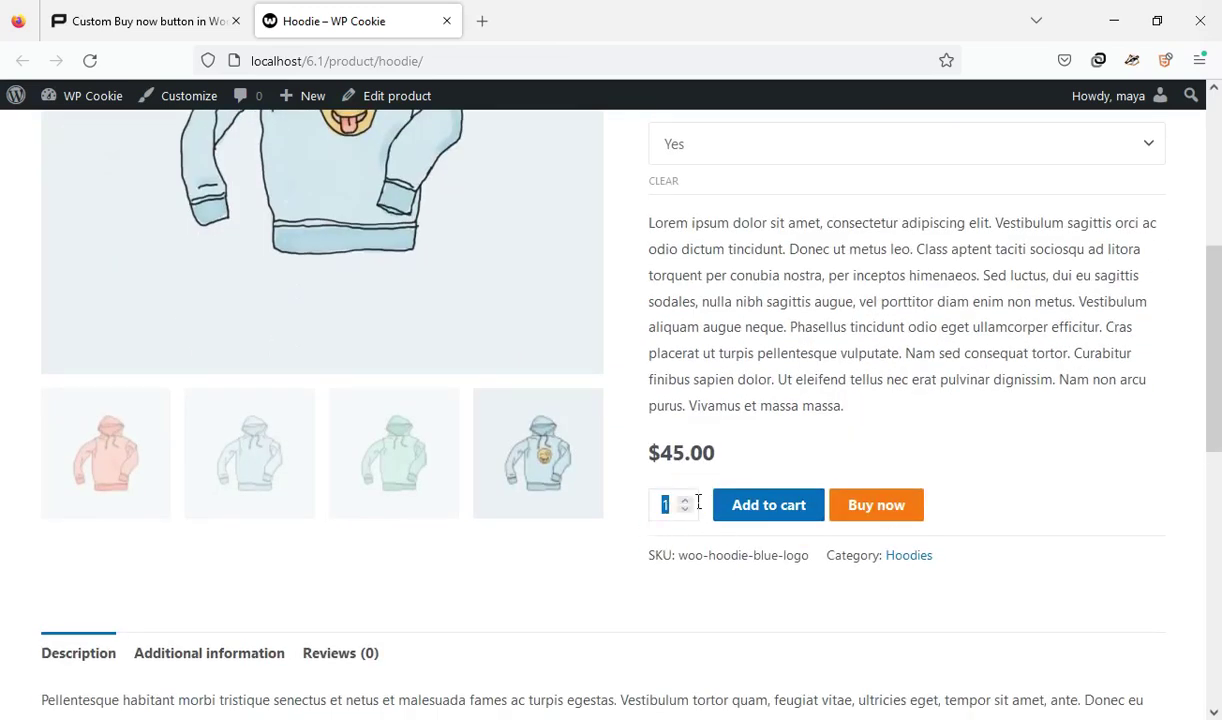
click(906, 515)
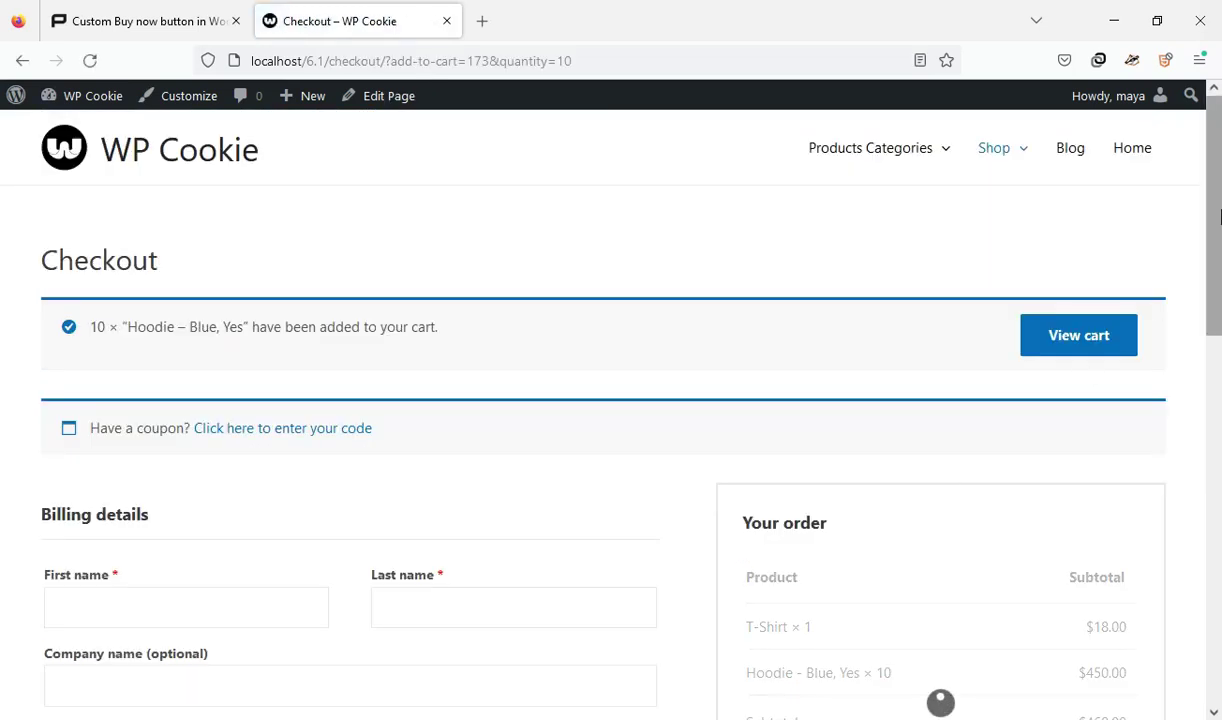
scroll(1219, 216, down, 3)
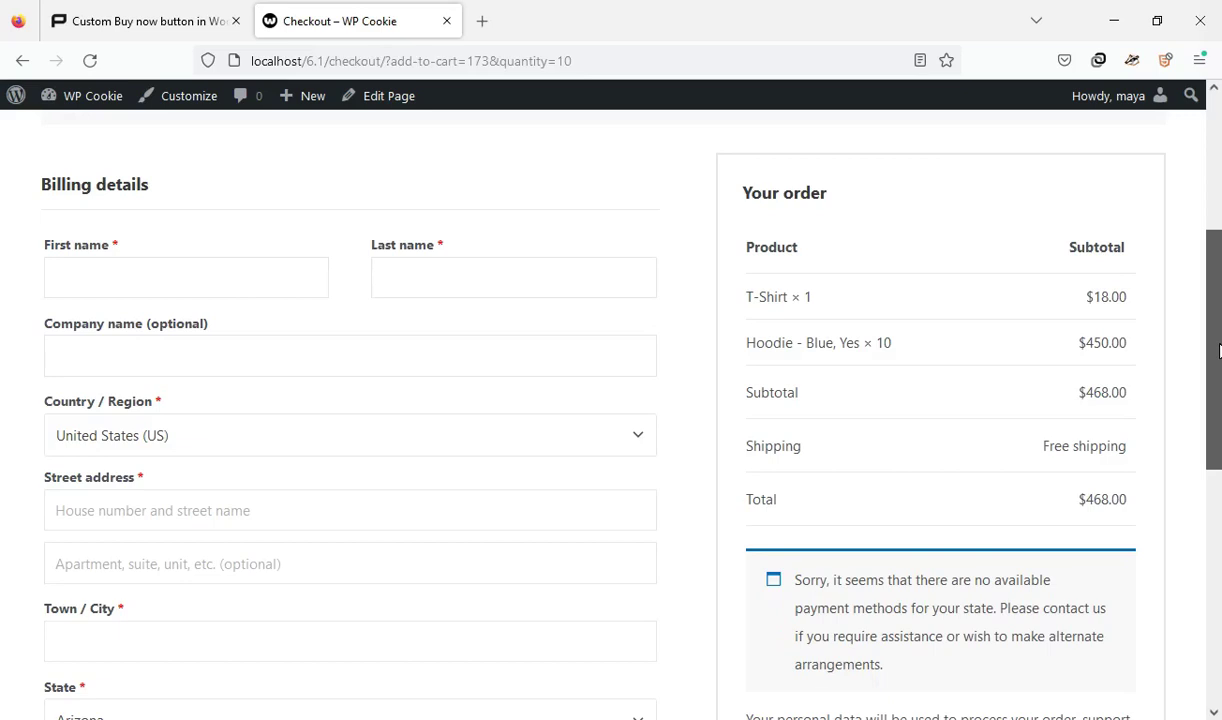
drag(745, 350, 895, 348)
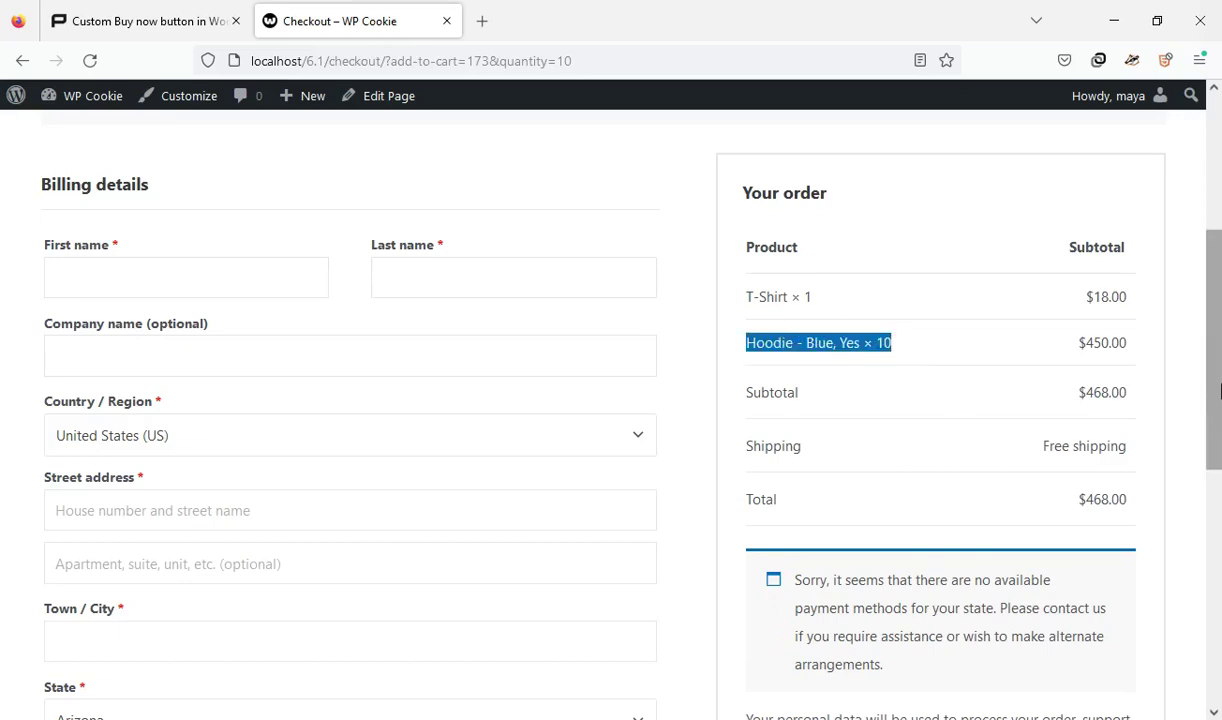
Scroll to the article's PHP Buy now snippet and copy the whole code block.
drag(1219, 392, 1219, 480)
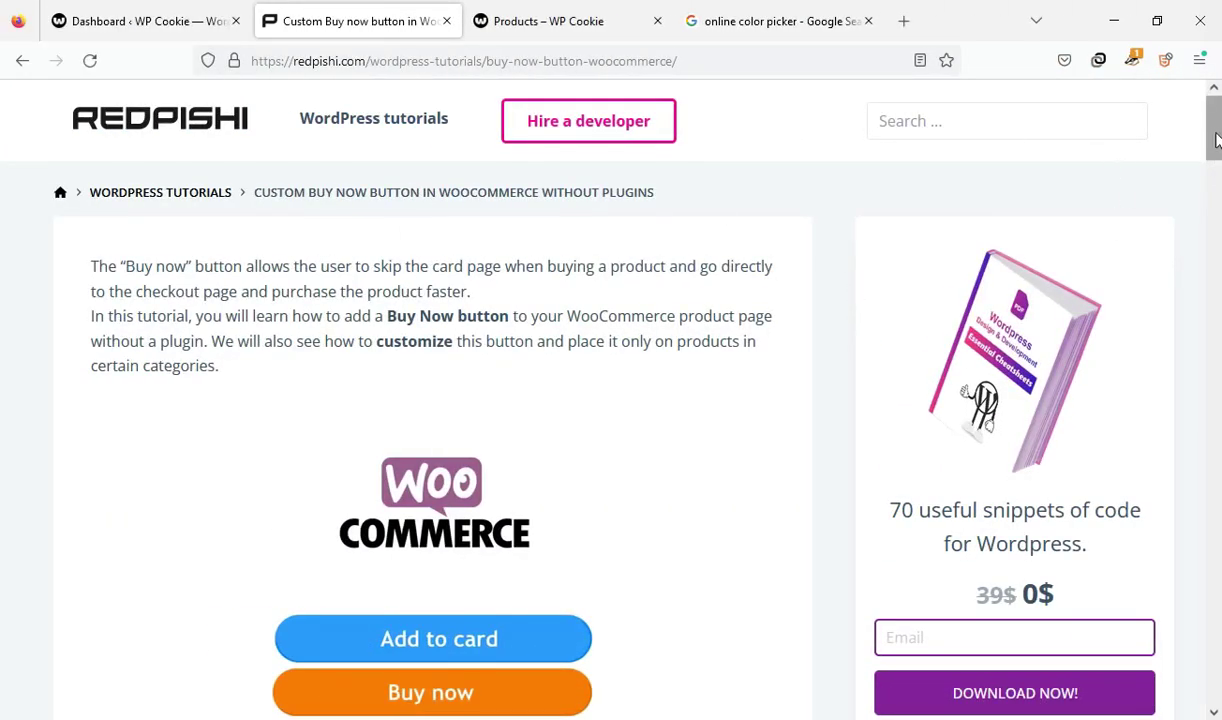
drag(1215, 131, 1217, 244)
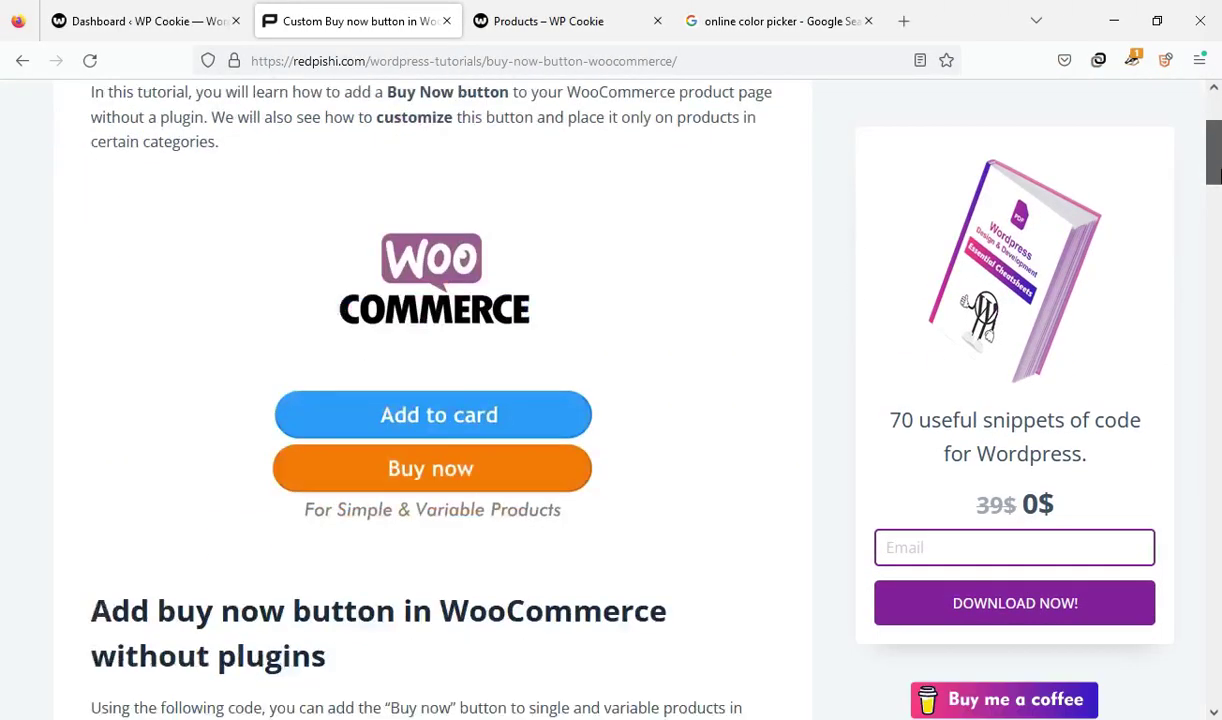
drag(150, 600, 337, 319)
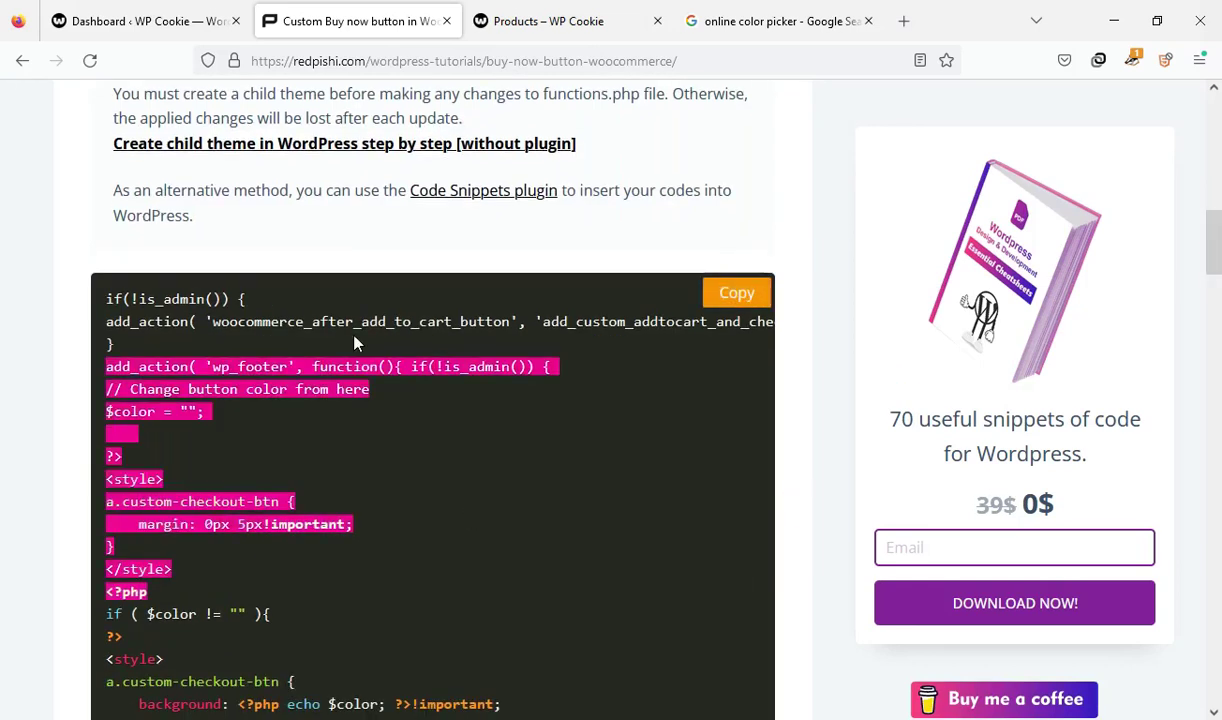
click(300, 500)
click(736, 296)
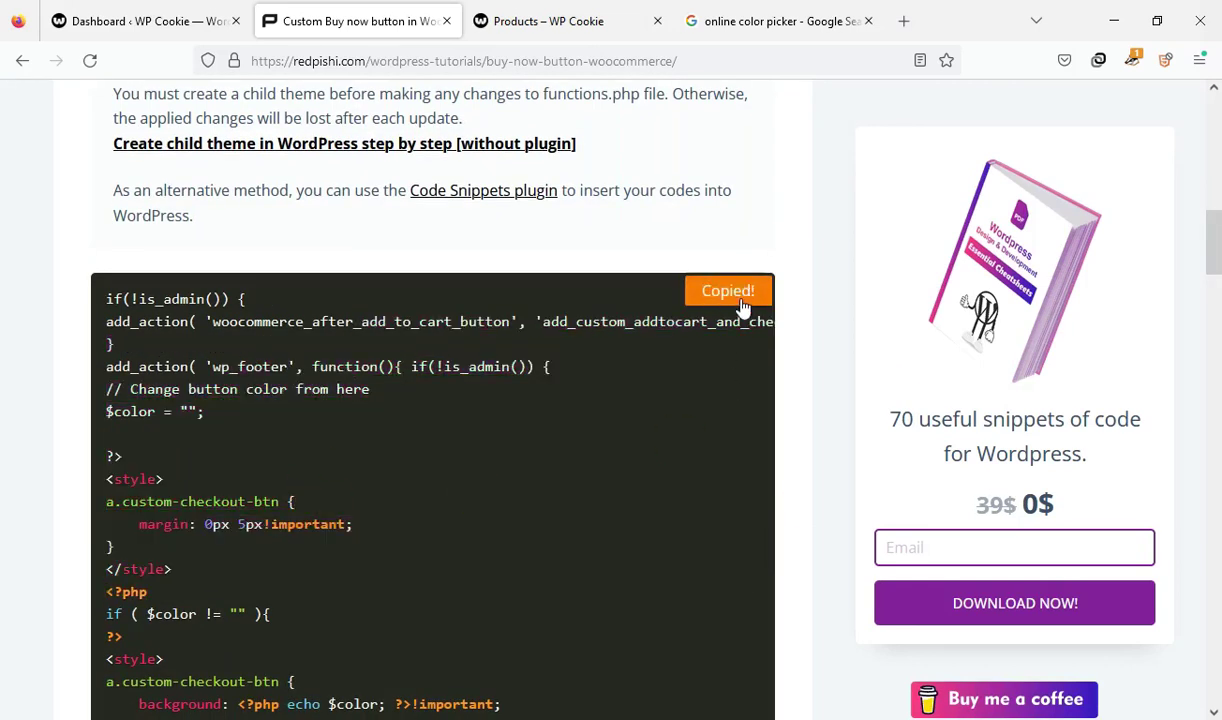
Open Astra Child's functions.php in the Theme File Editor.
click(140, 20)
mouse_move(67, 524)
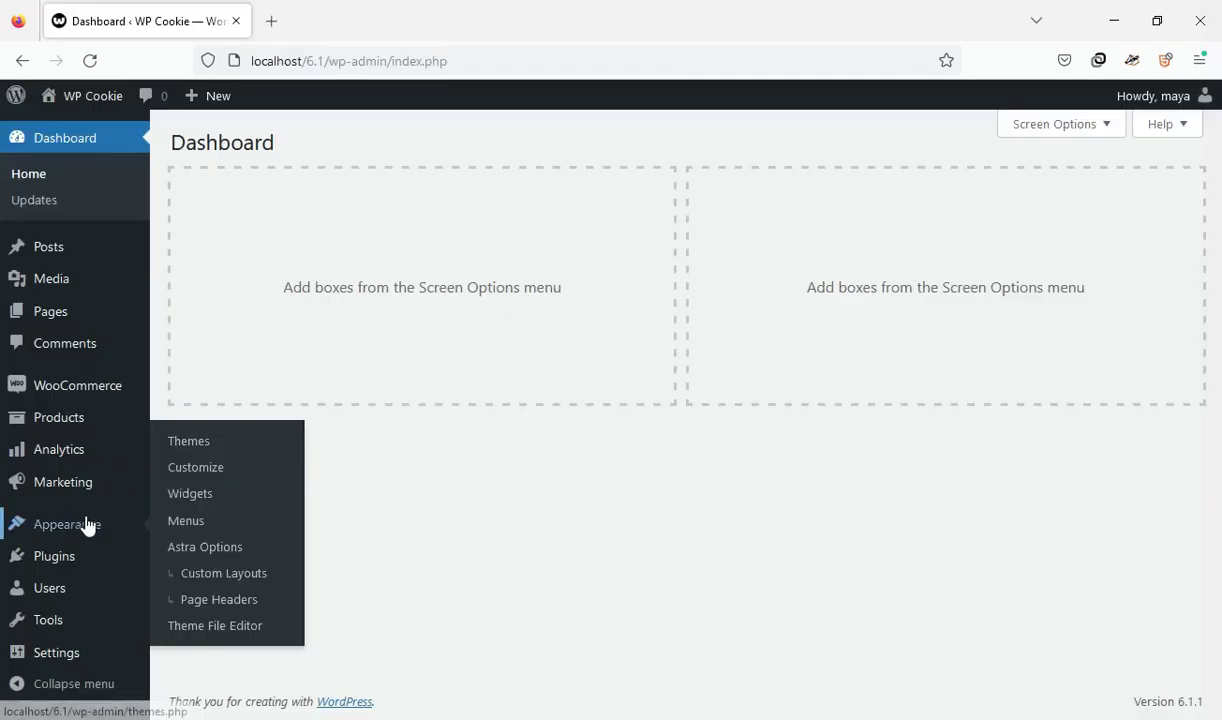
click(183, 634)
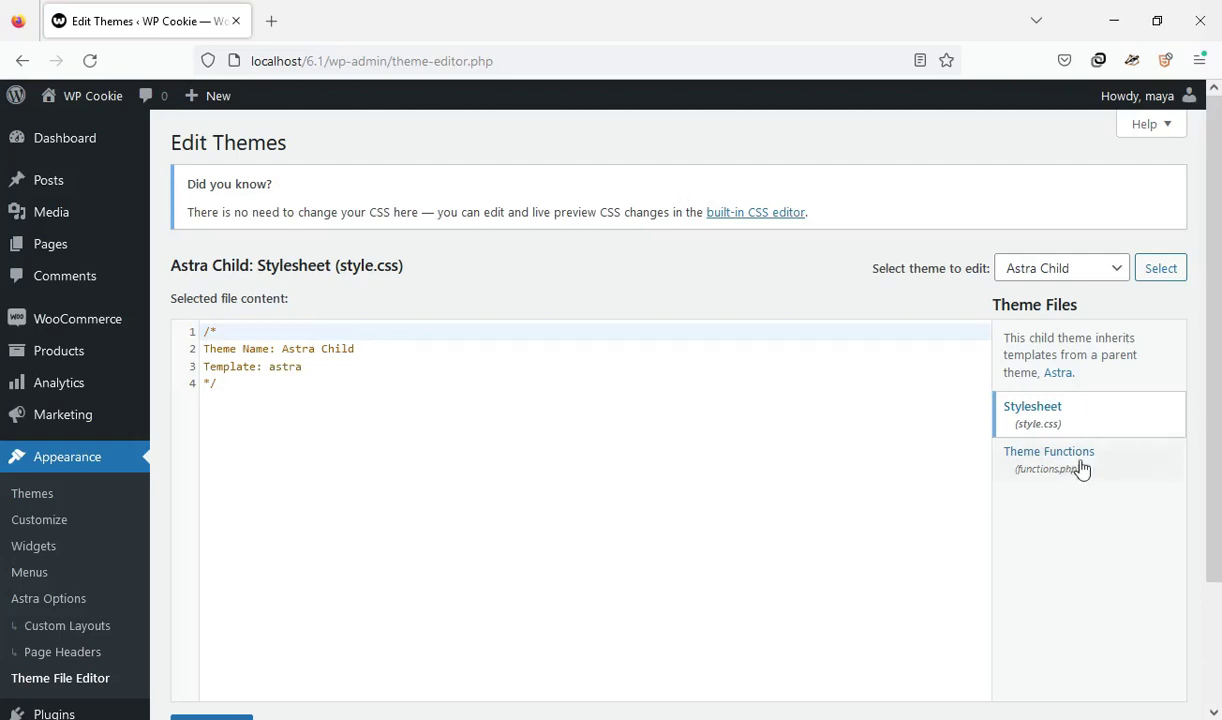
click(1087, 463)
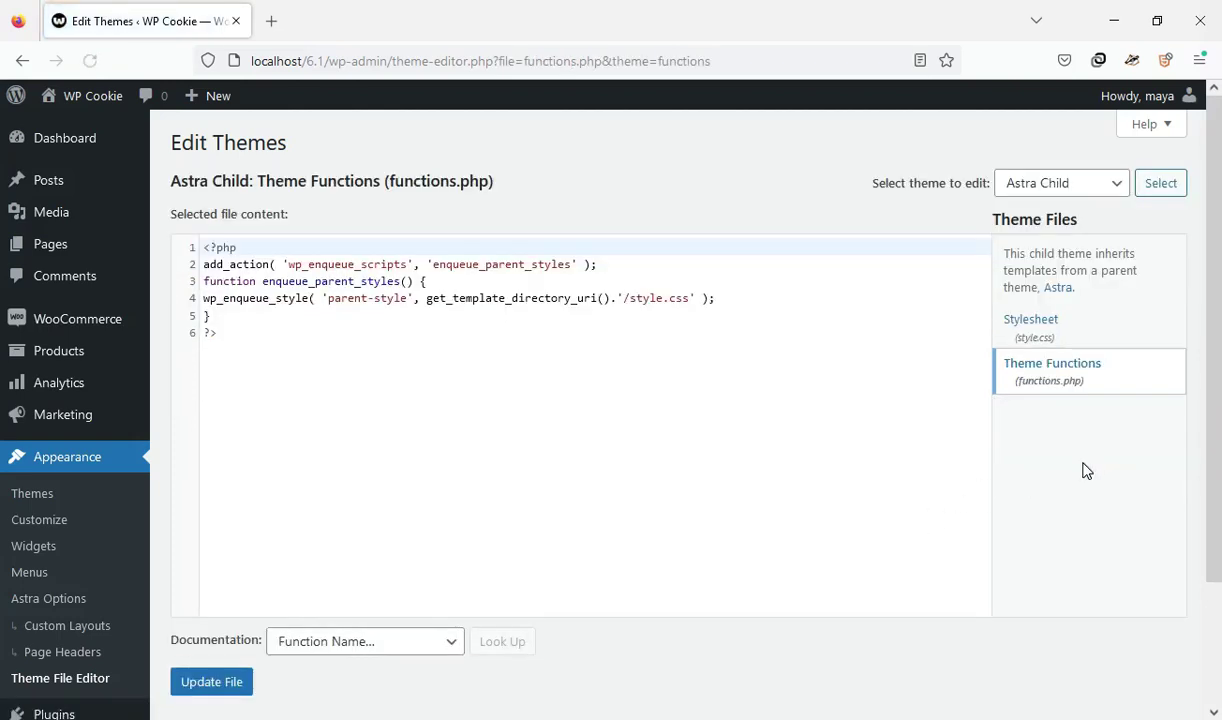
Insert blank lines after line 5 of functions.php, then head to Plugins > Add New.
click(254, 317)
key(Return)
key(Return)
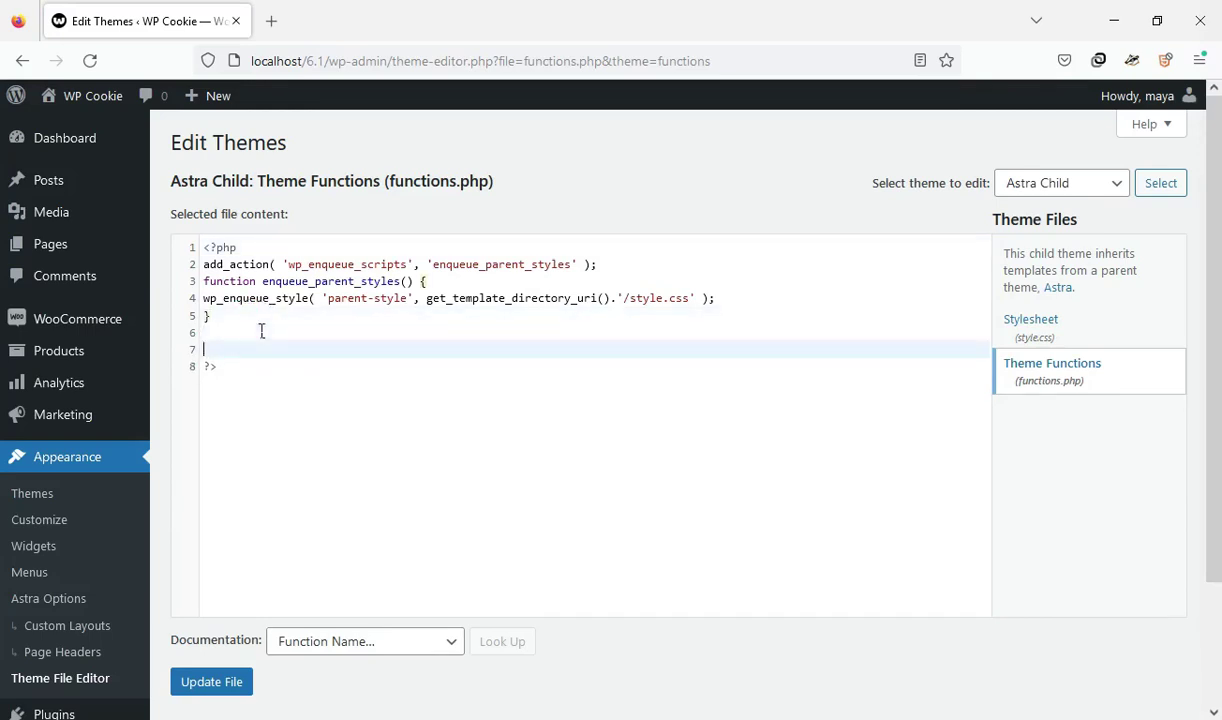
key(Return)
key(Return)
key(Return)
key(Return)
key(Return)
click(218, 370)
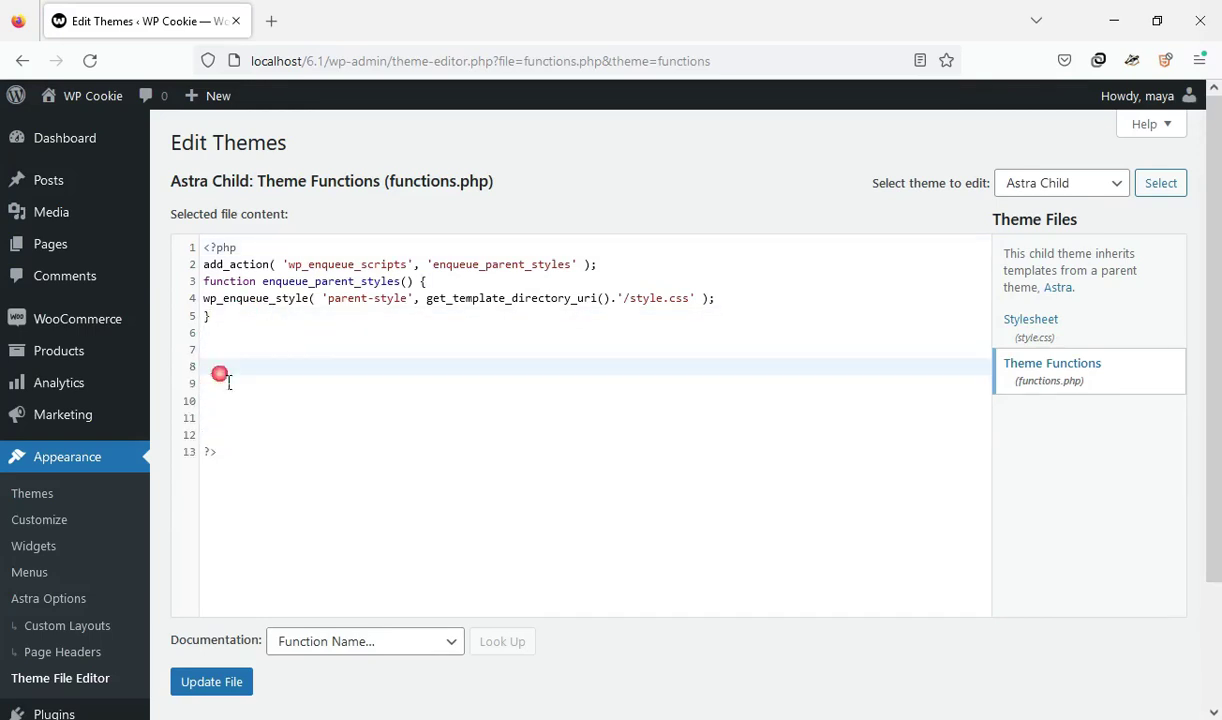
right_click(222, 370)
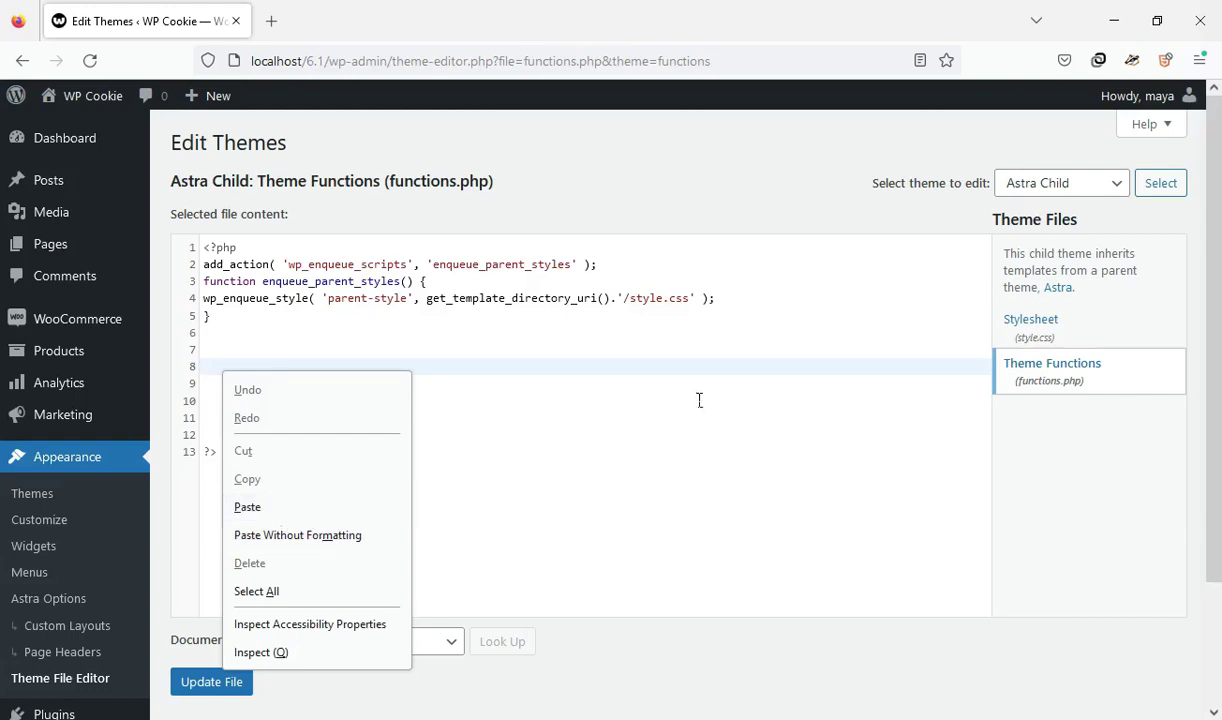
click(734, 428)
scroll(724, 121, down, 3)
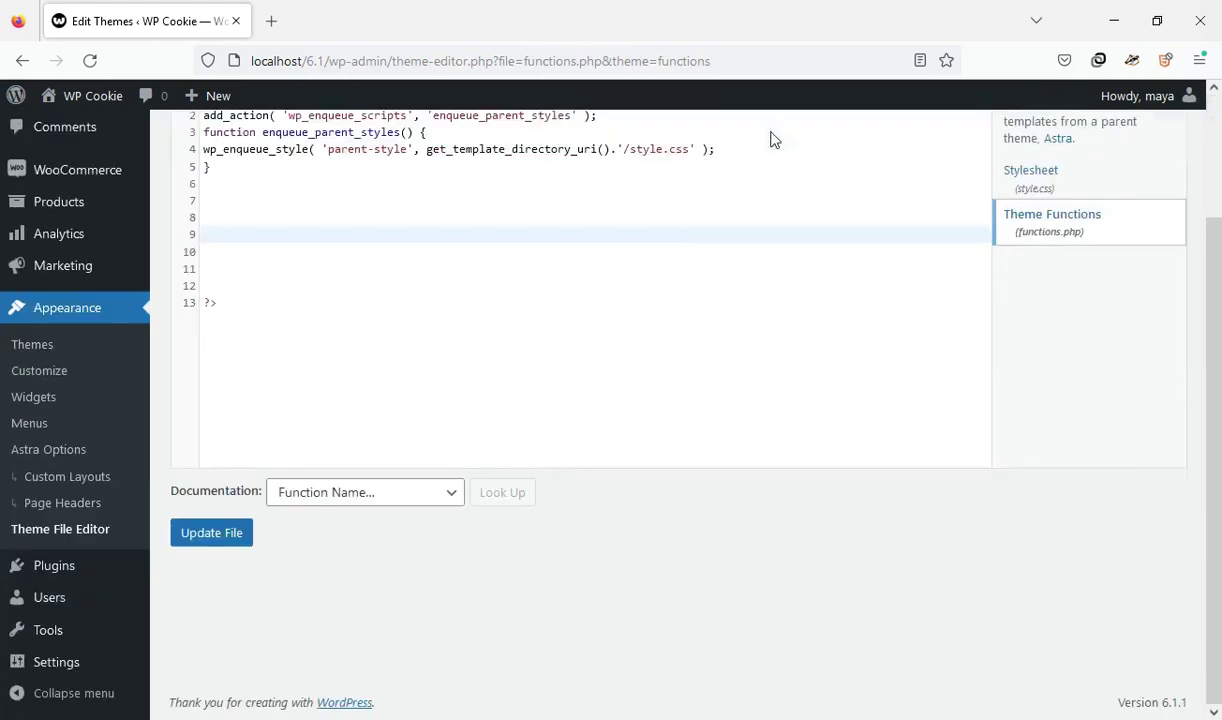
mouse_move(54, 566)
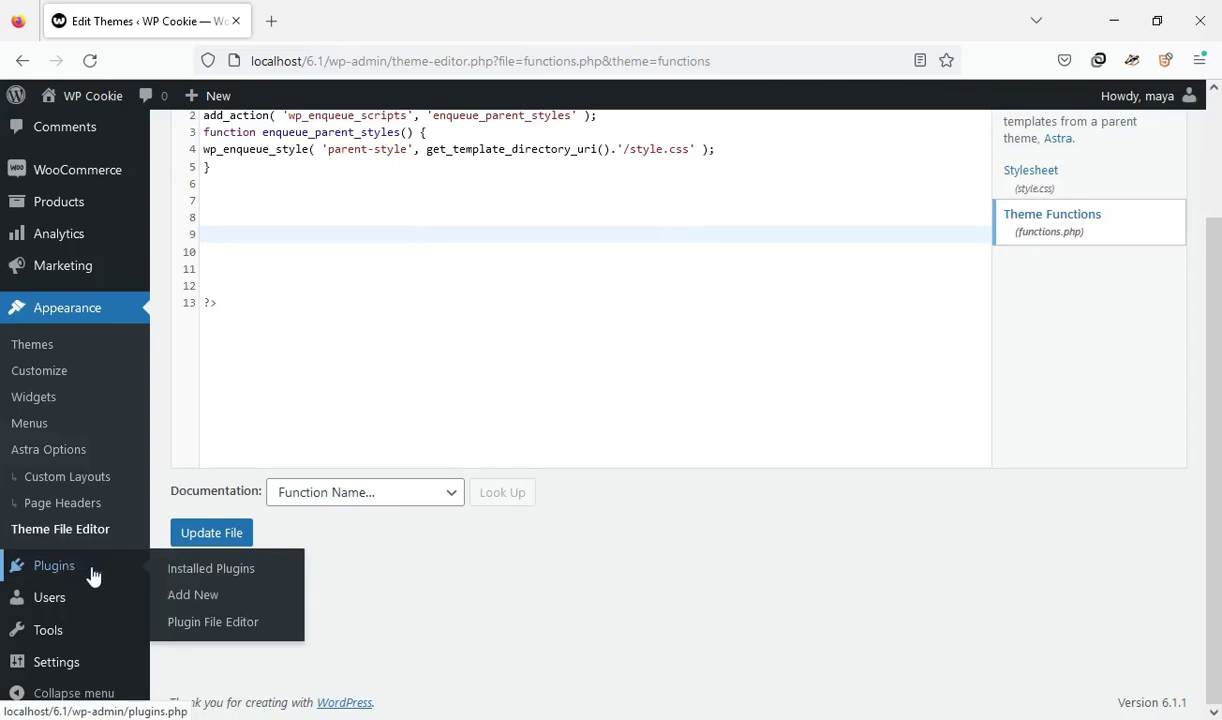
click(244, 604)
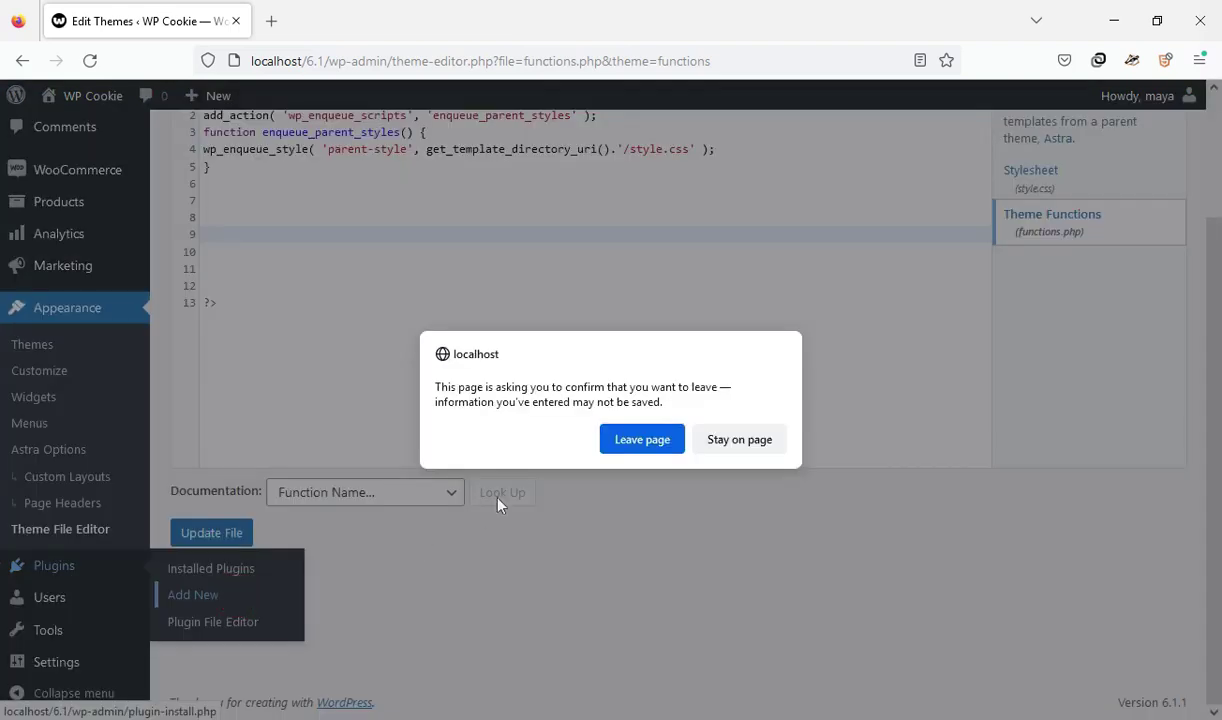
Leave the unsaved editor, search plugins for 'code snippet' and activate Code Snippets.
click(642, 437)
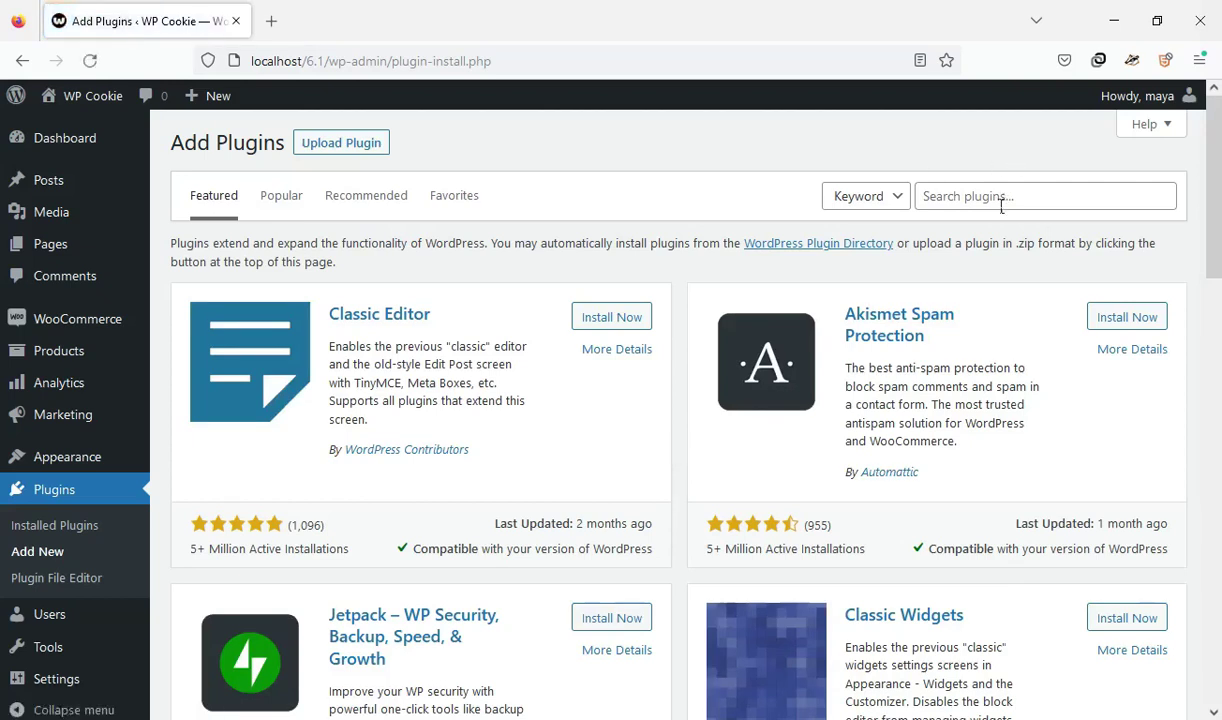
click(1006, 197)
text(cod)
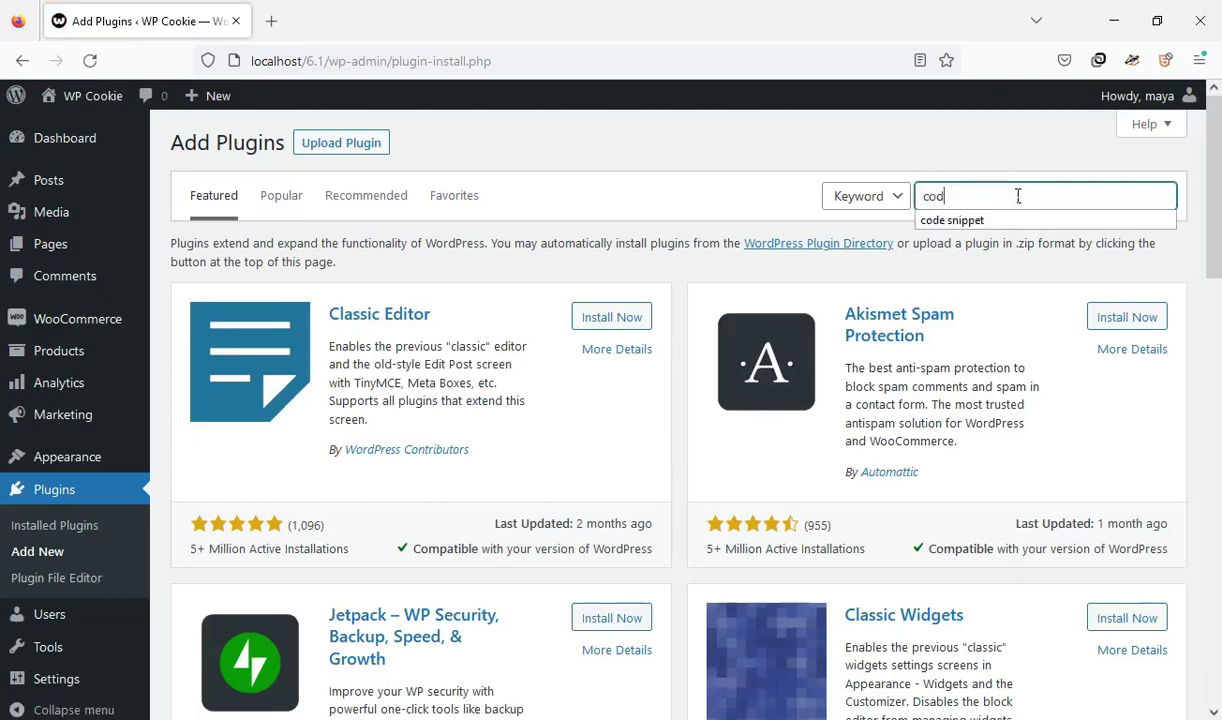
text(e)
key(Down)
key(Return)
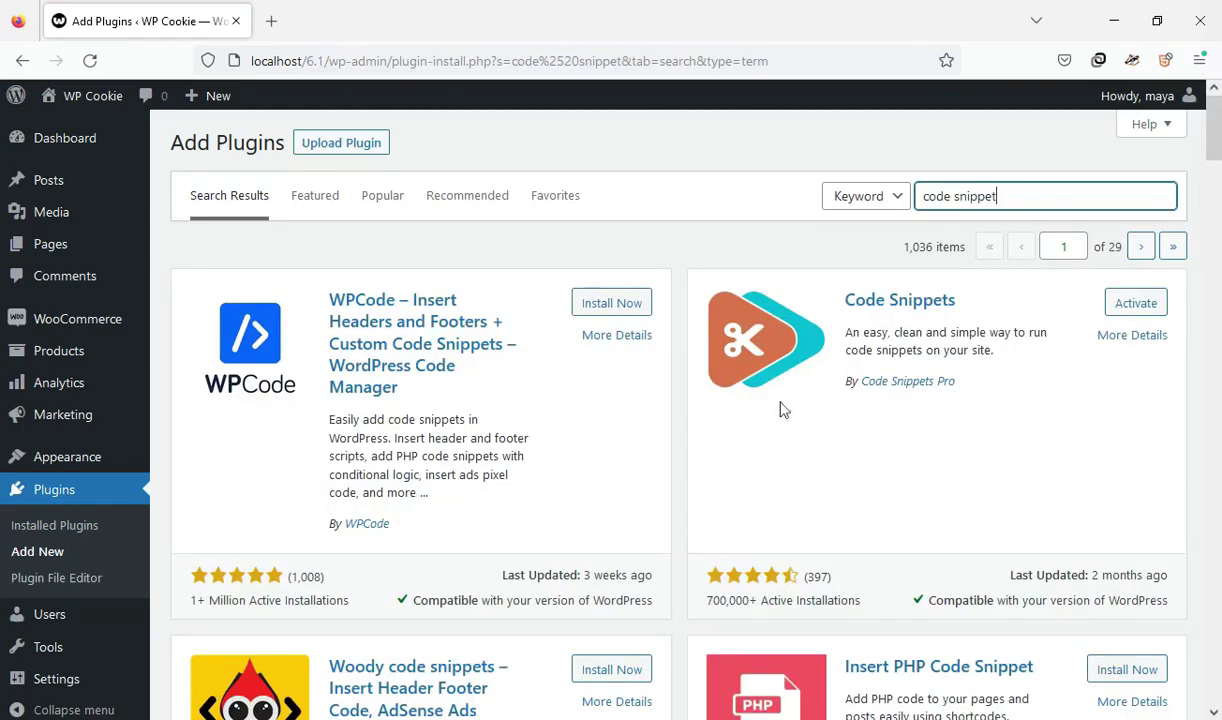
click(1128, 312)
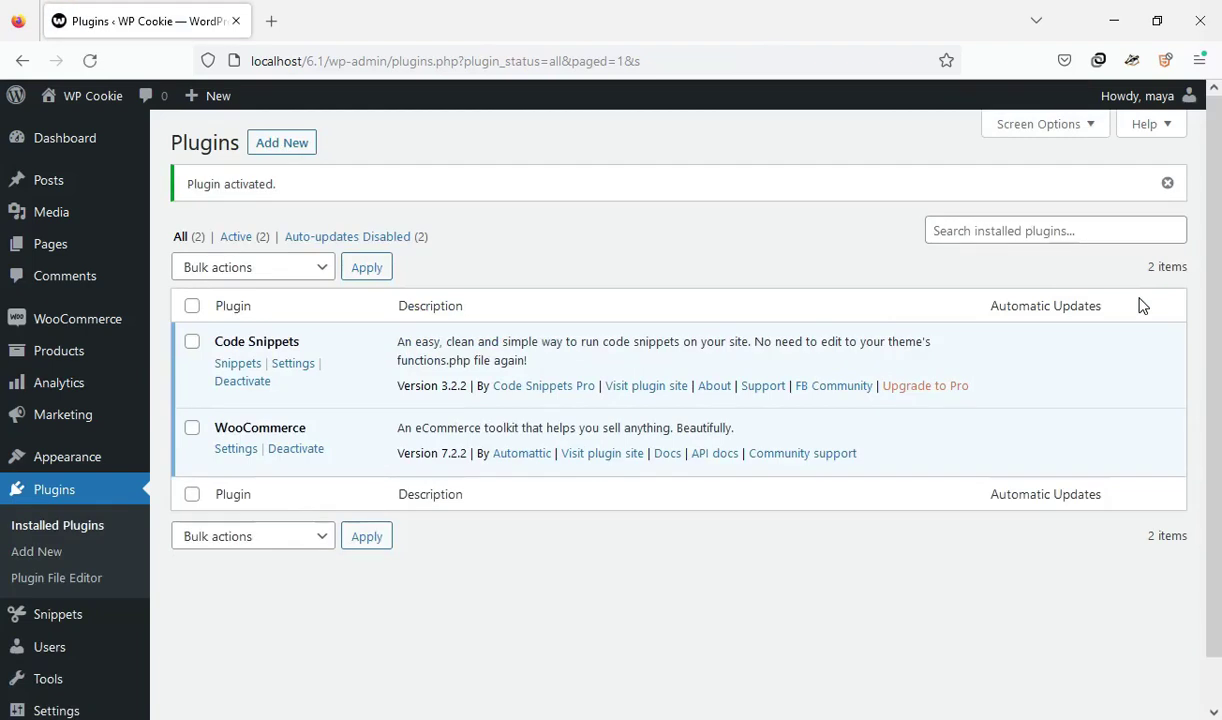
scroll(993, 347, down, 1)
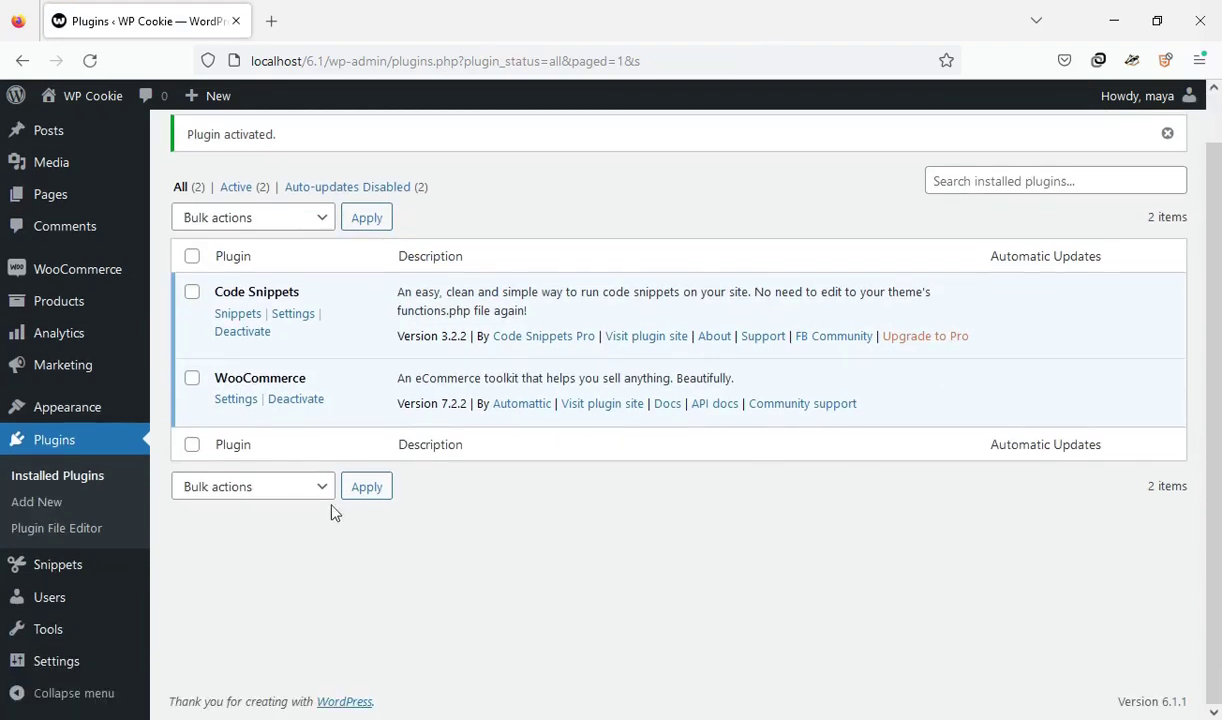
mouse_move(58, 614)
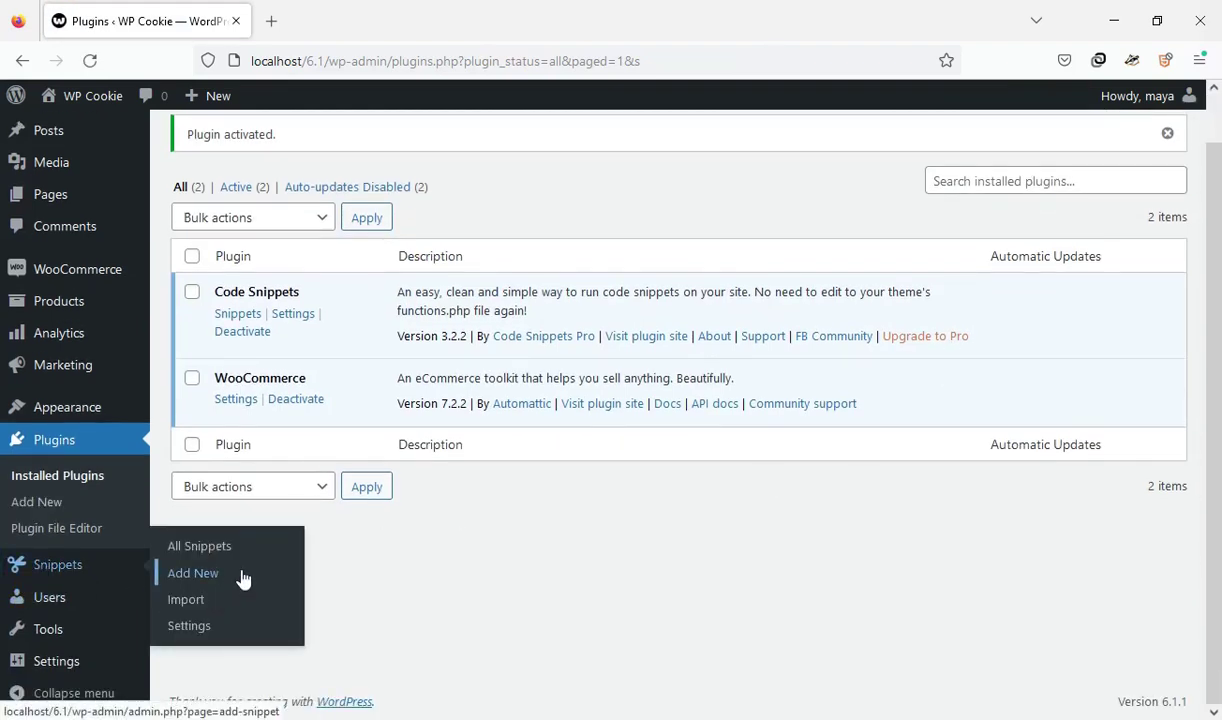
Paste the copied Buy now button code into a new snippet.
click(241, 578)
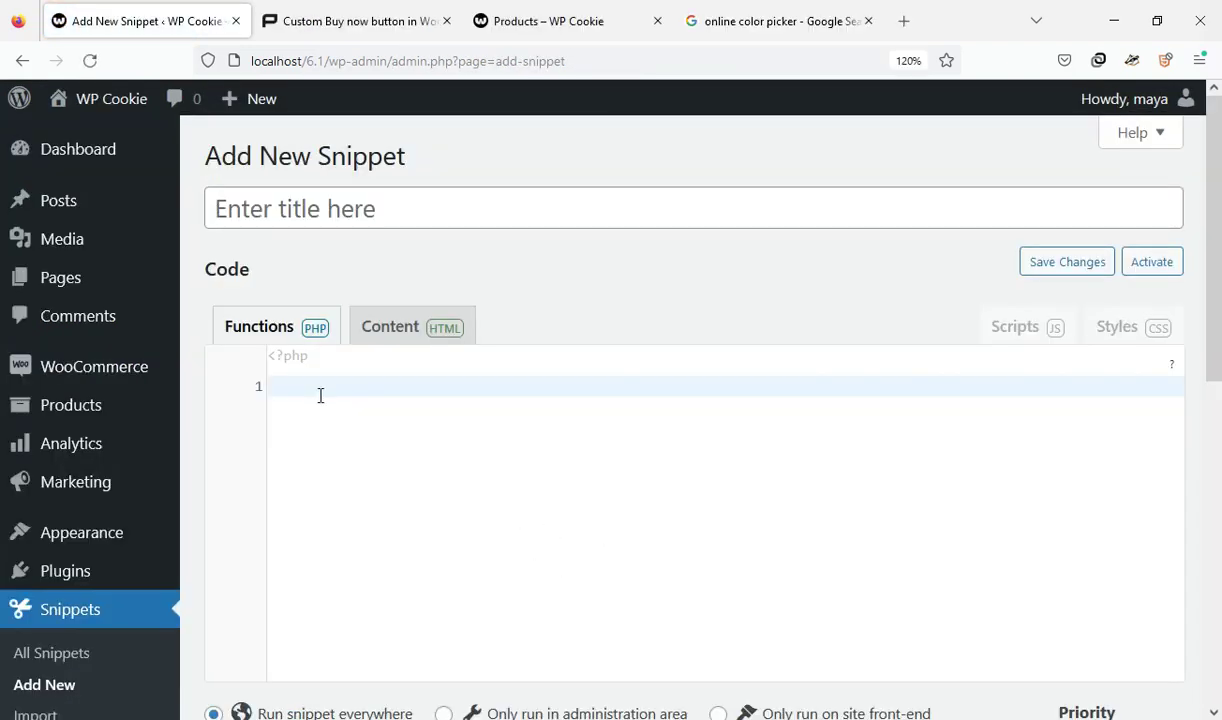
right_click(309, 393)
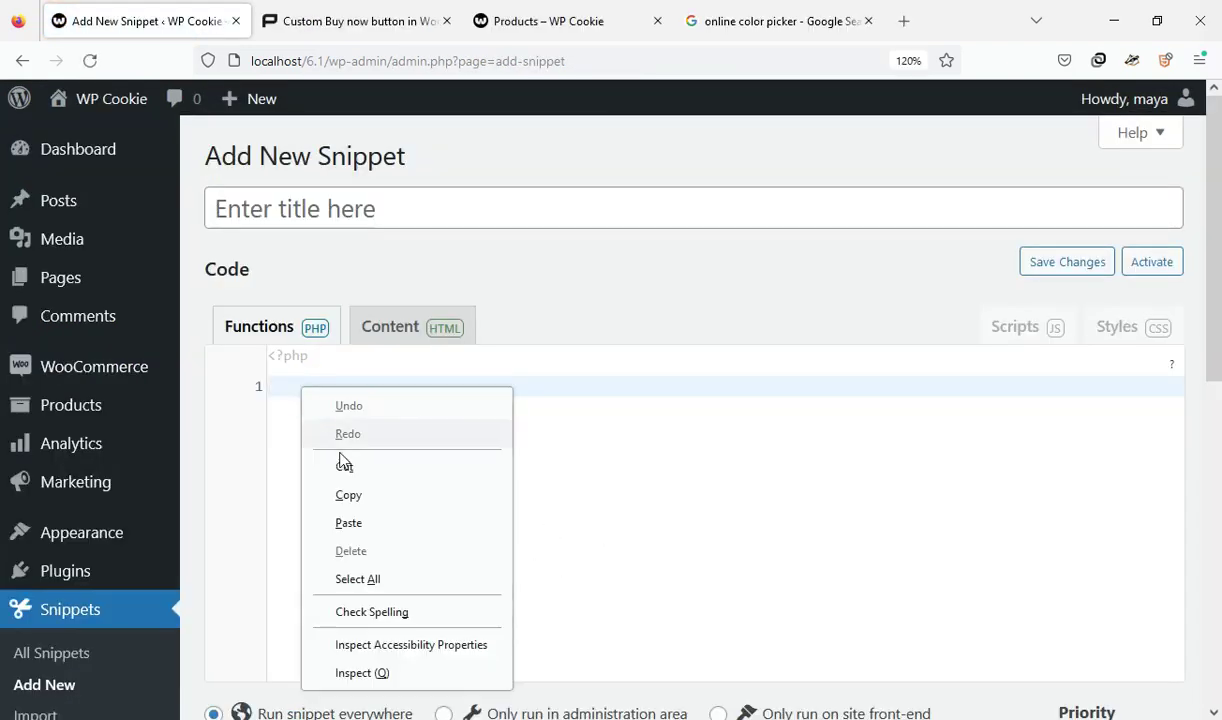
click(356, 521)
drag(1213, 485, 1210, 190)
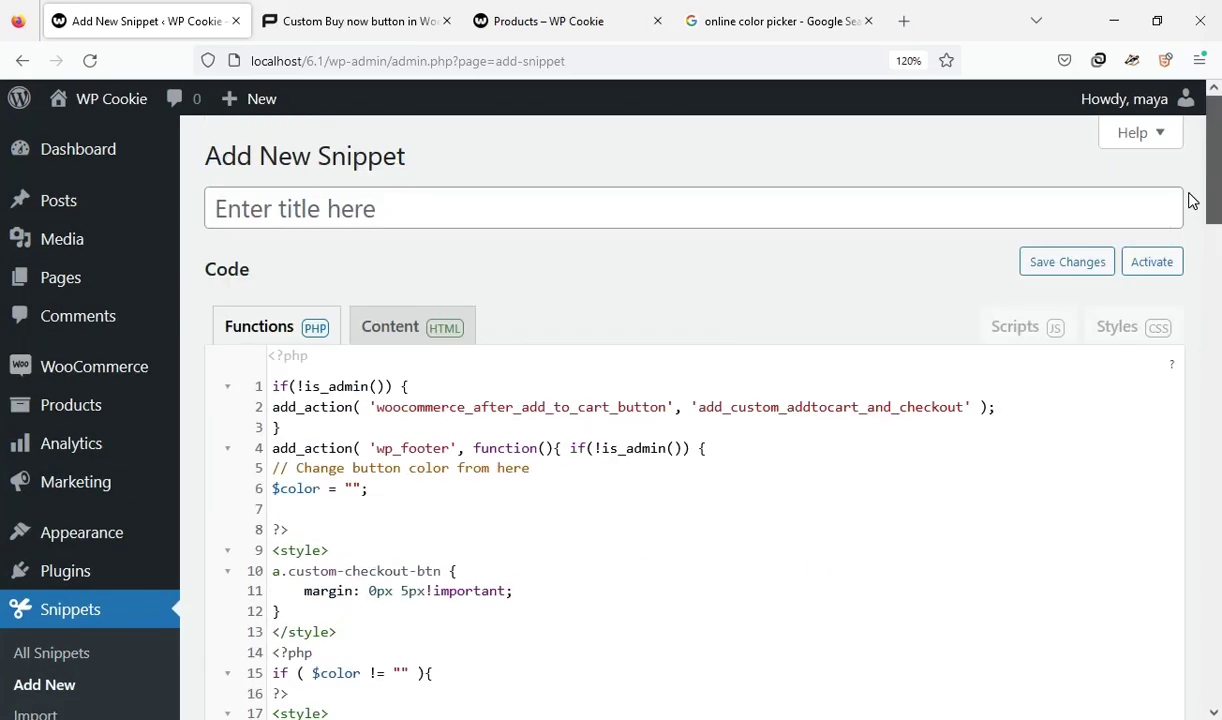
Title the snippet 'buy now btn', then save and activate it.
click(459, 220)
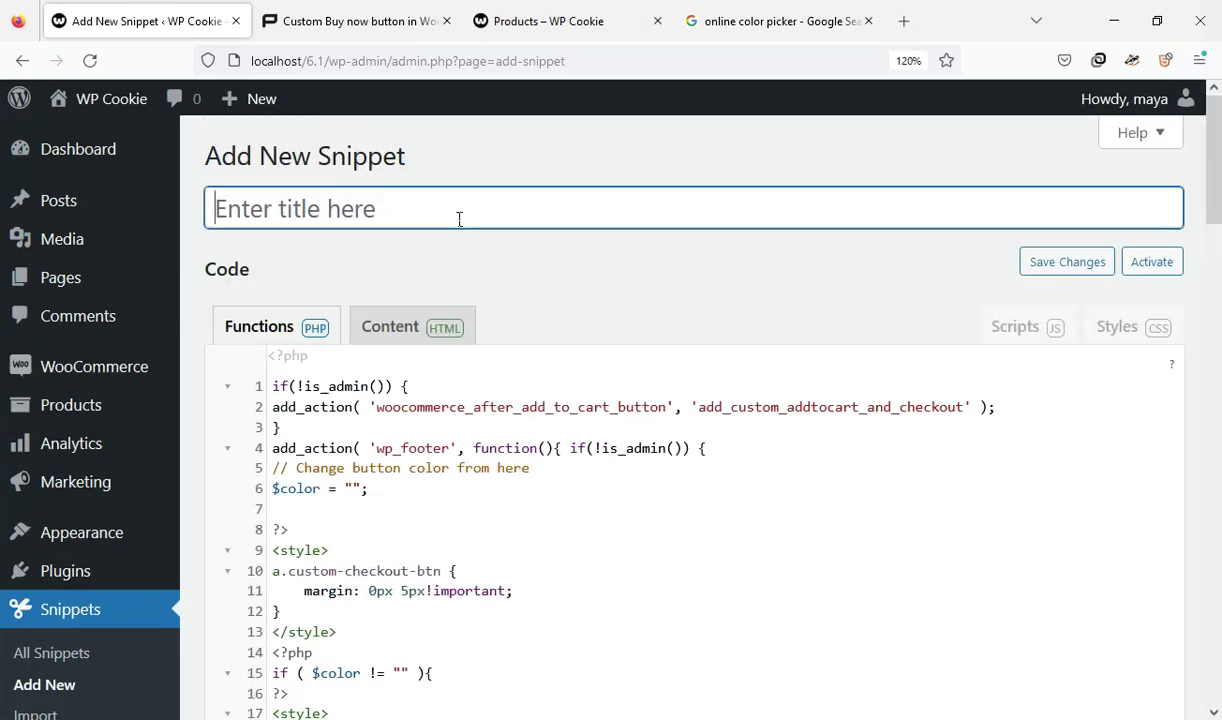
text(buy now btn)
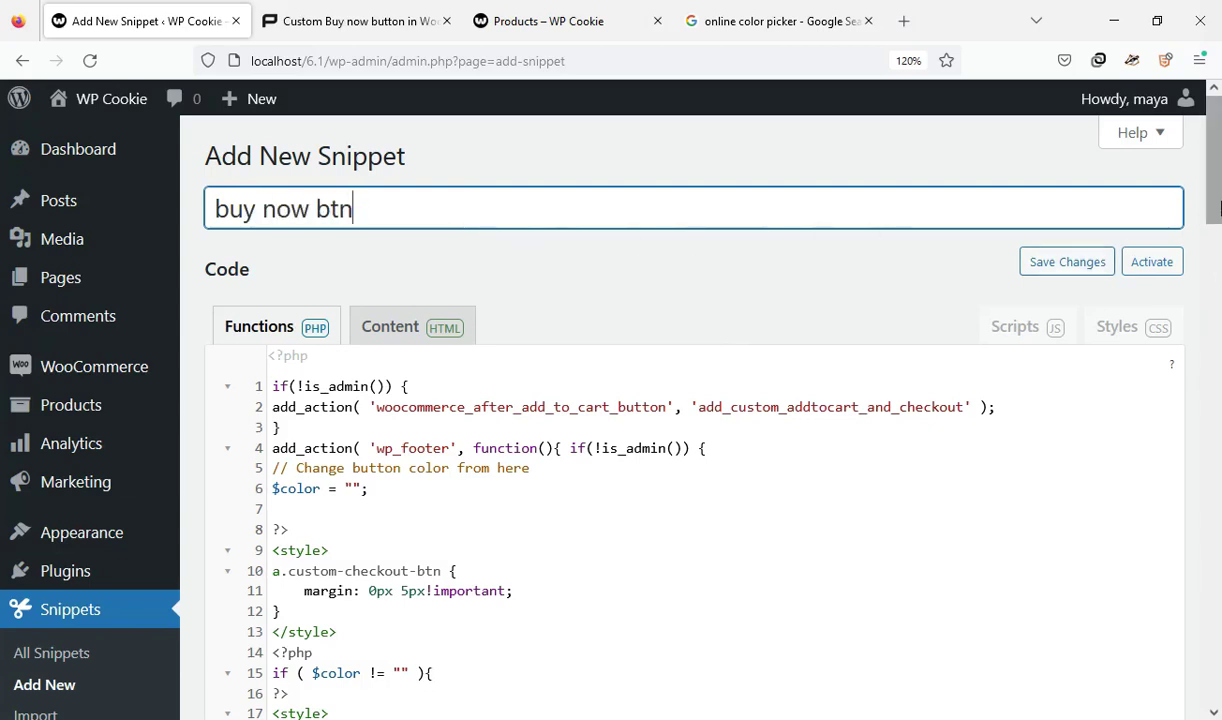
drag(1213, 160, 1213, 650)
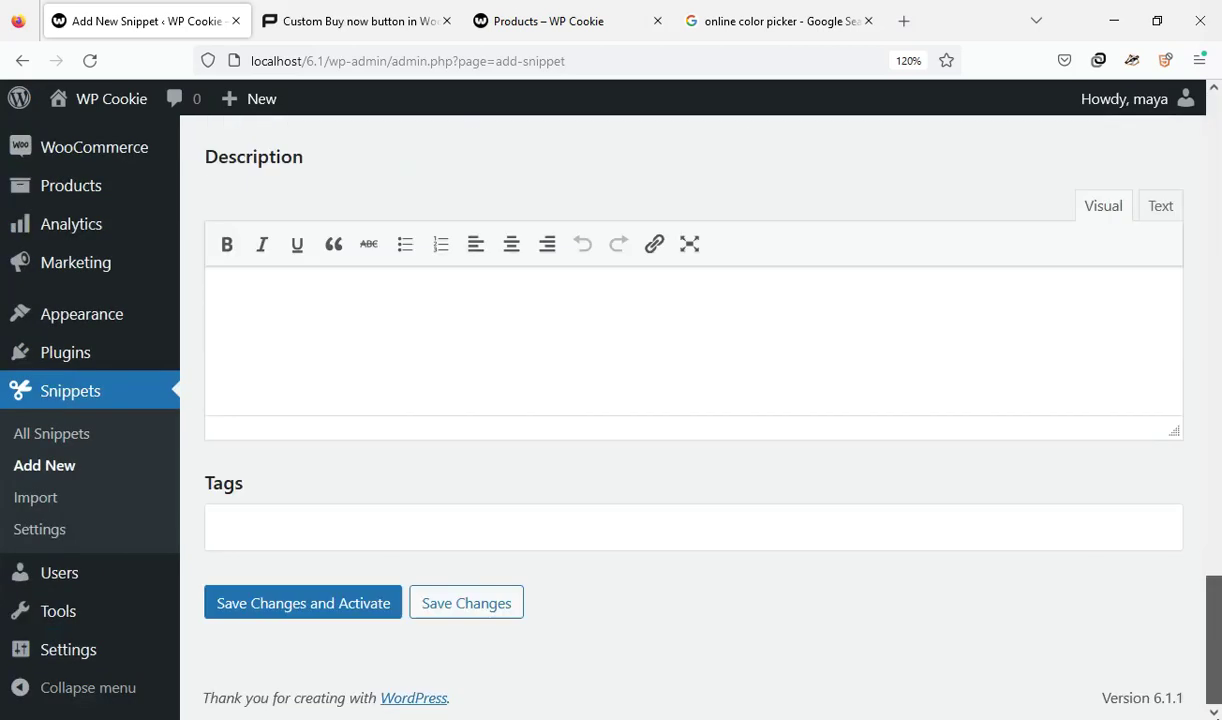
click(402, 625)
click(342, 612)
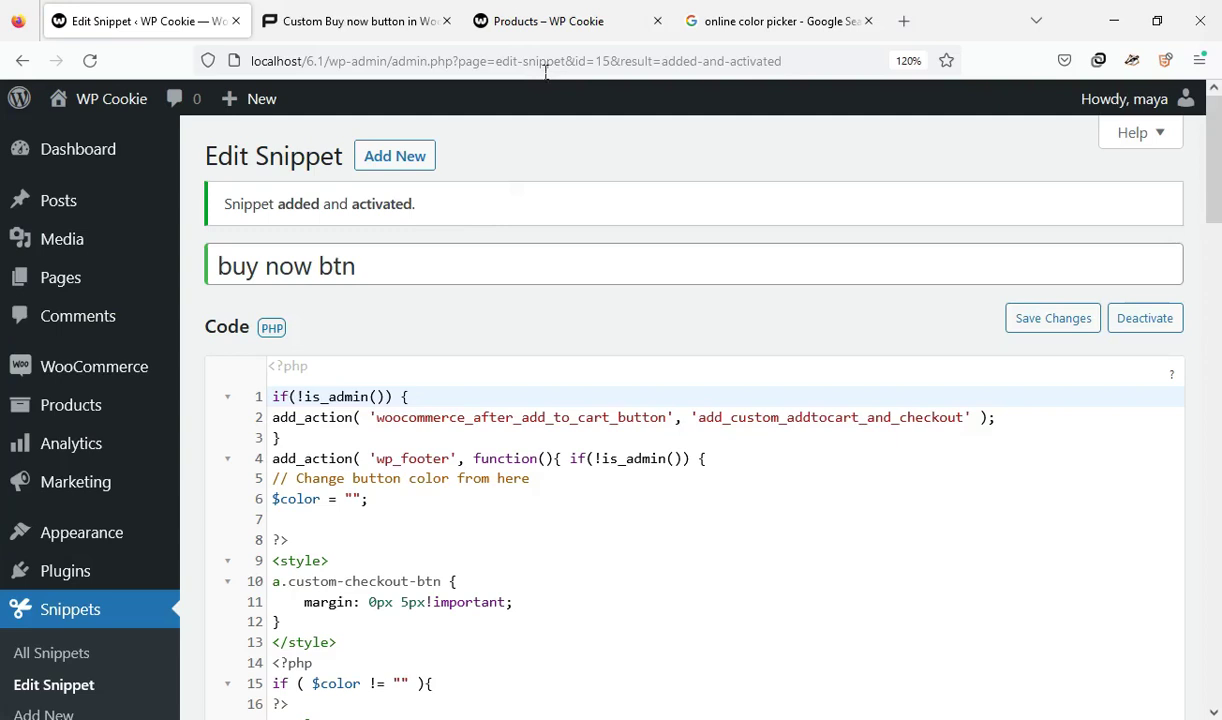
Open Beanie, use Buy now to reach checkout with Beanie × 1, then go back.
click(512, 20)
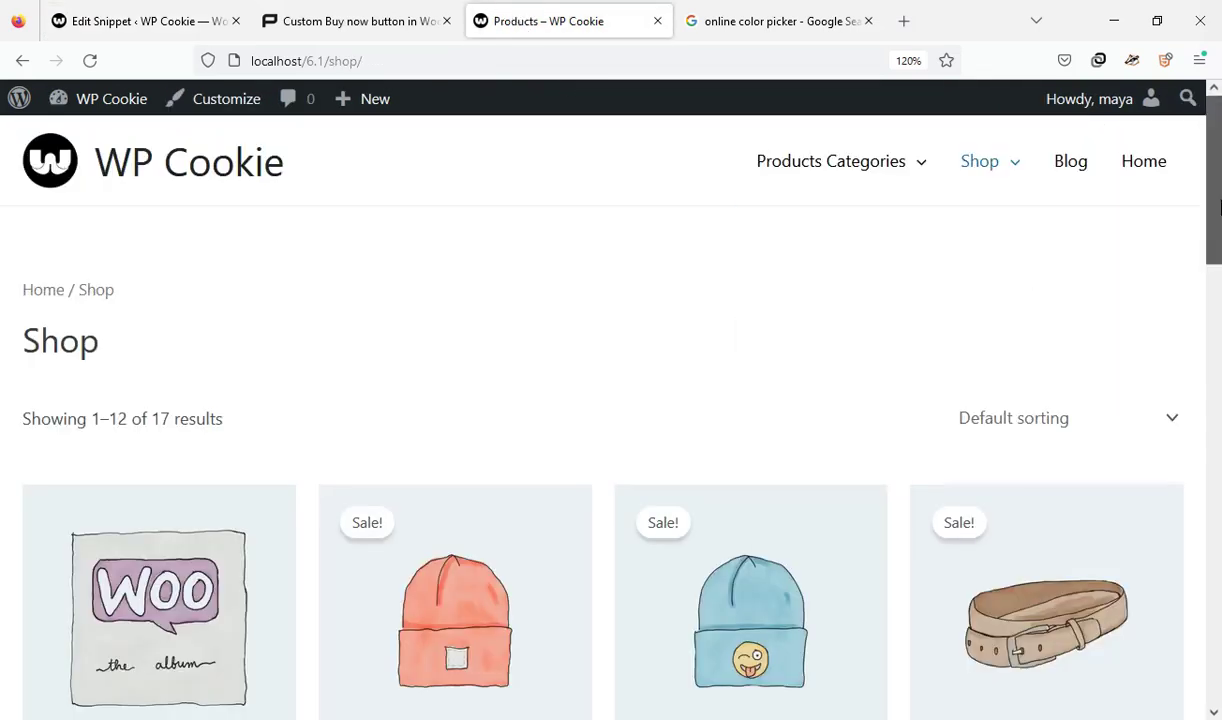
scroll(1218, 205, down, 3)
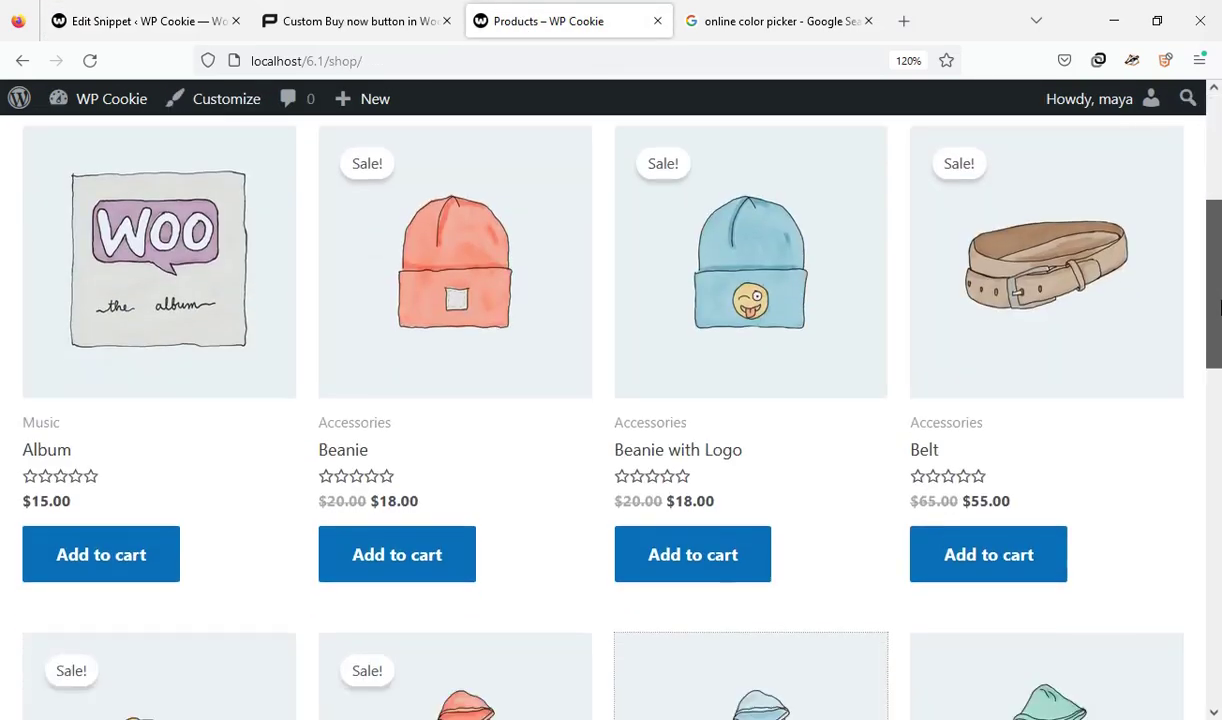
click(429, 334)
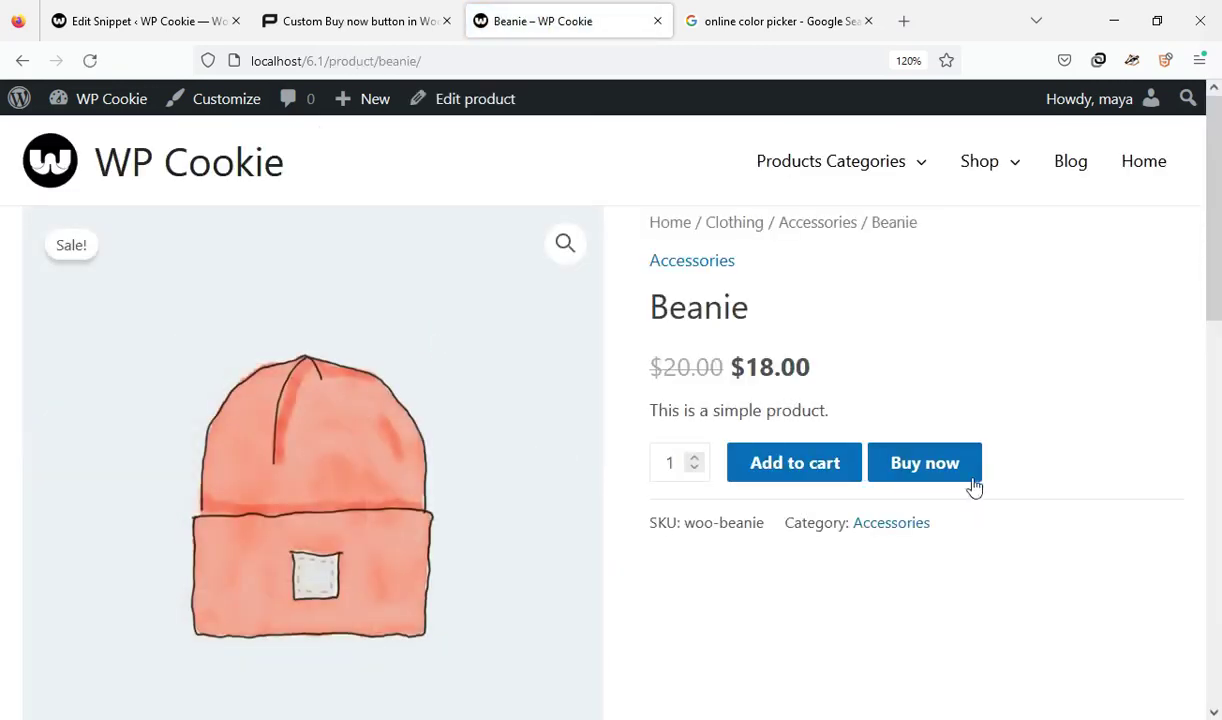
click(897, 472)
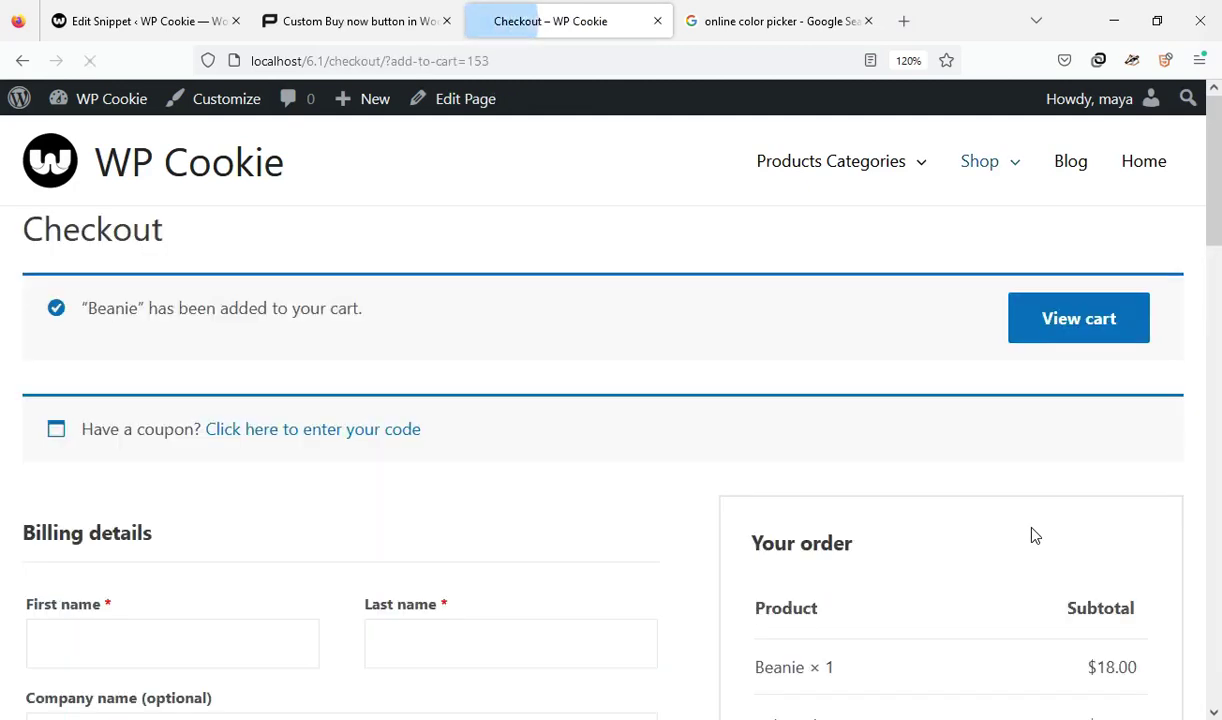
drag(1216, 248, 1218, 358)
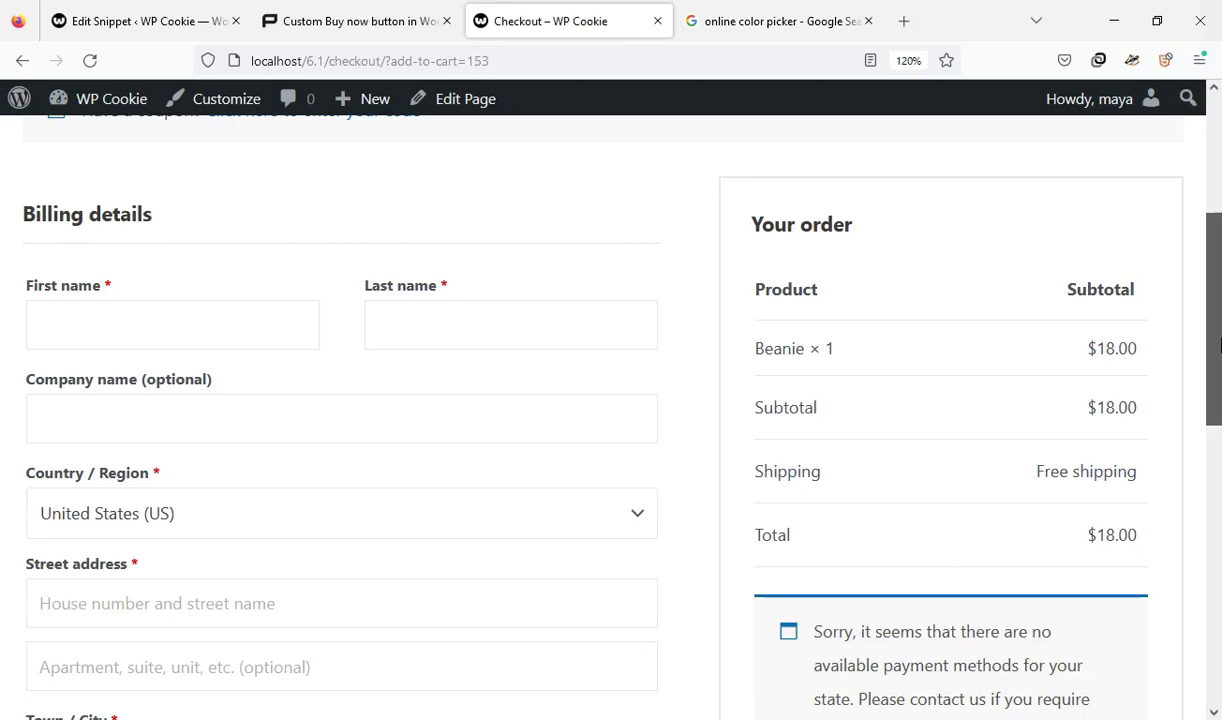
double_click(800, 350)
click(871, 372)
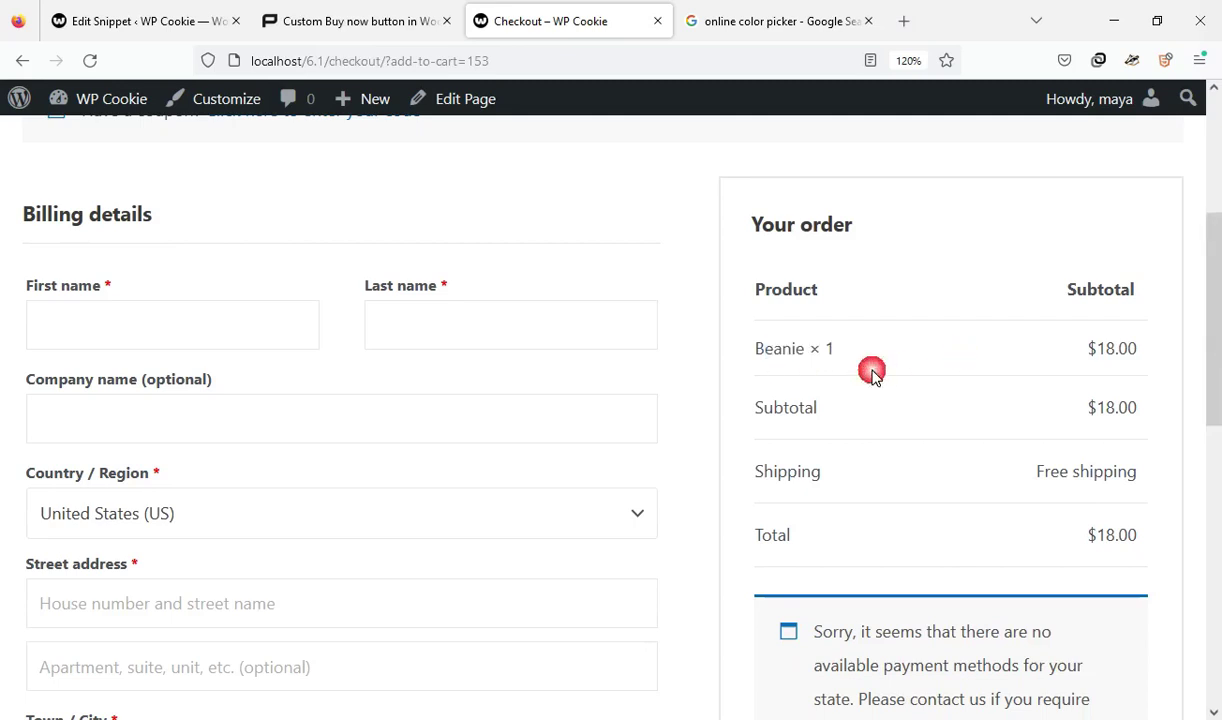
click(22, 60)
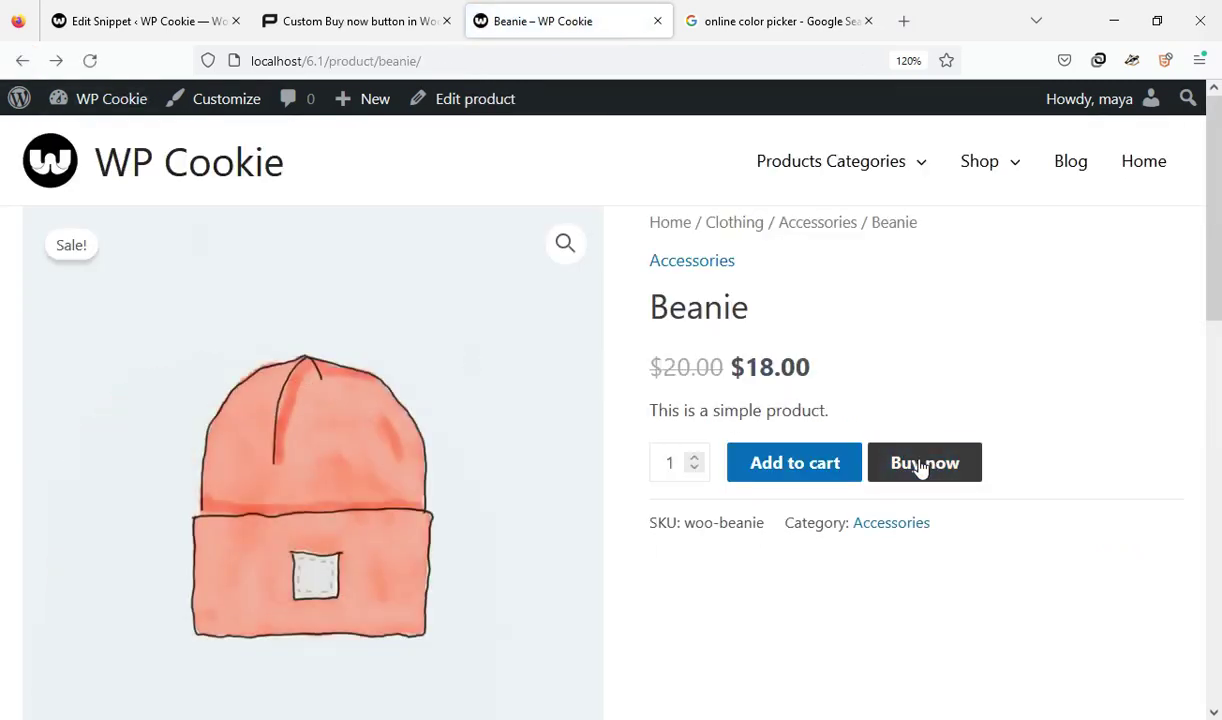
Pick the orange shade #ff7d19 in the colour picker and copy its hex code.
click(843, 9)
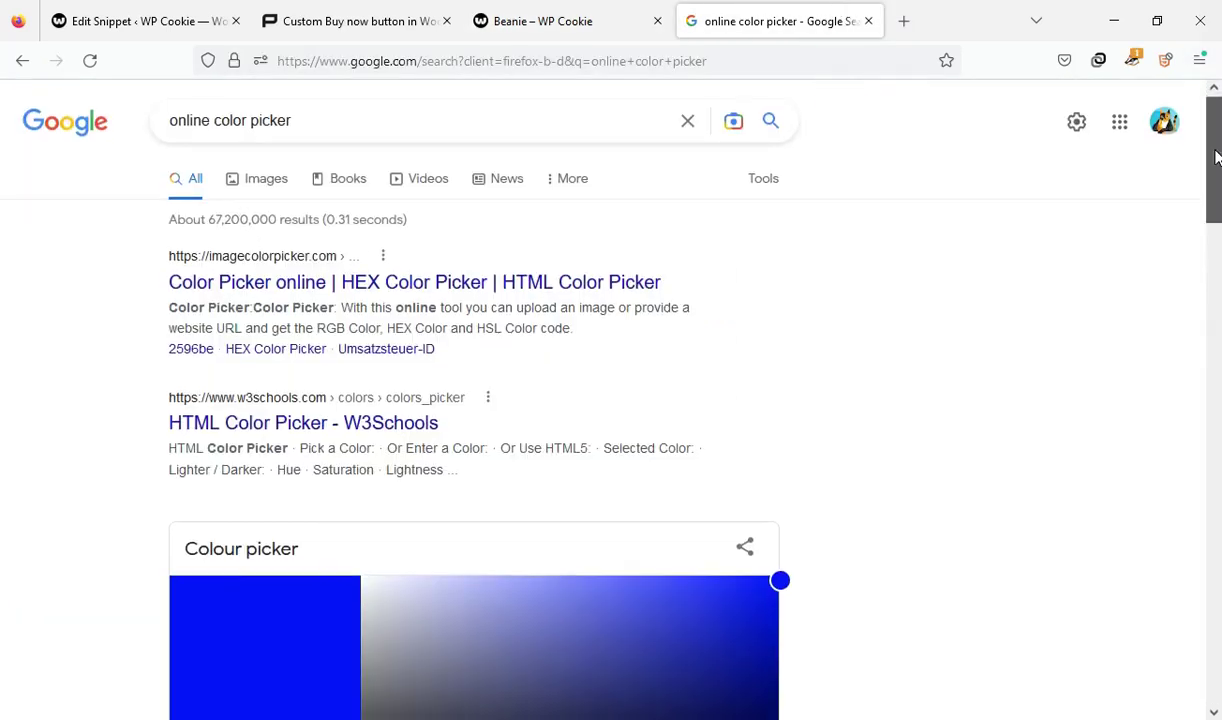
drag(1214, 155, 1106, 220)
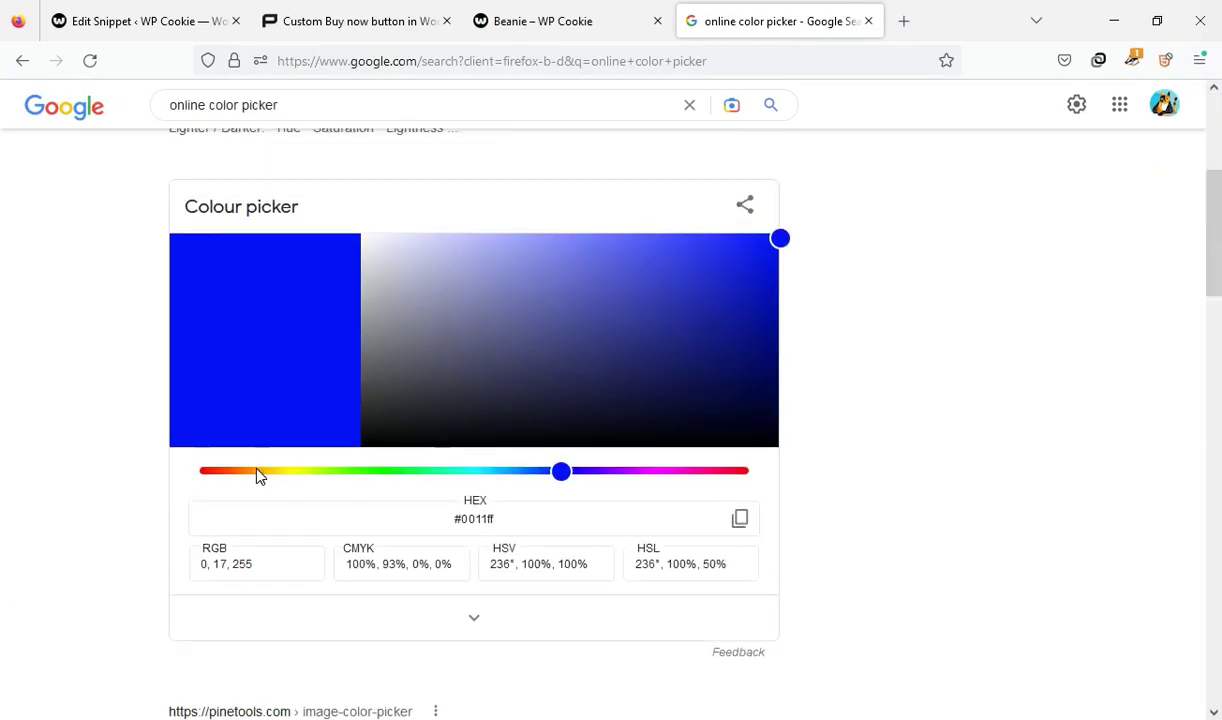
click(256, 471)
drag(246, 477, 241, 473)
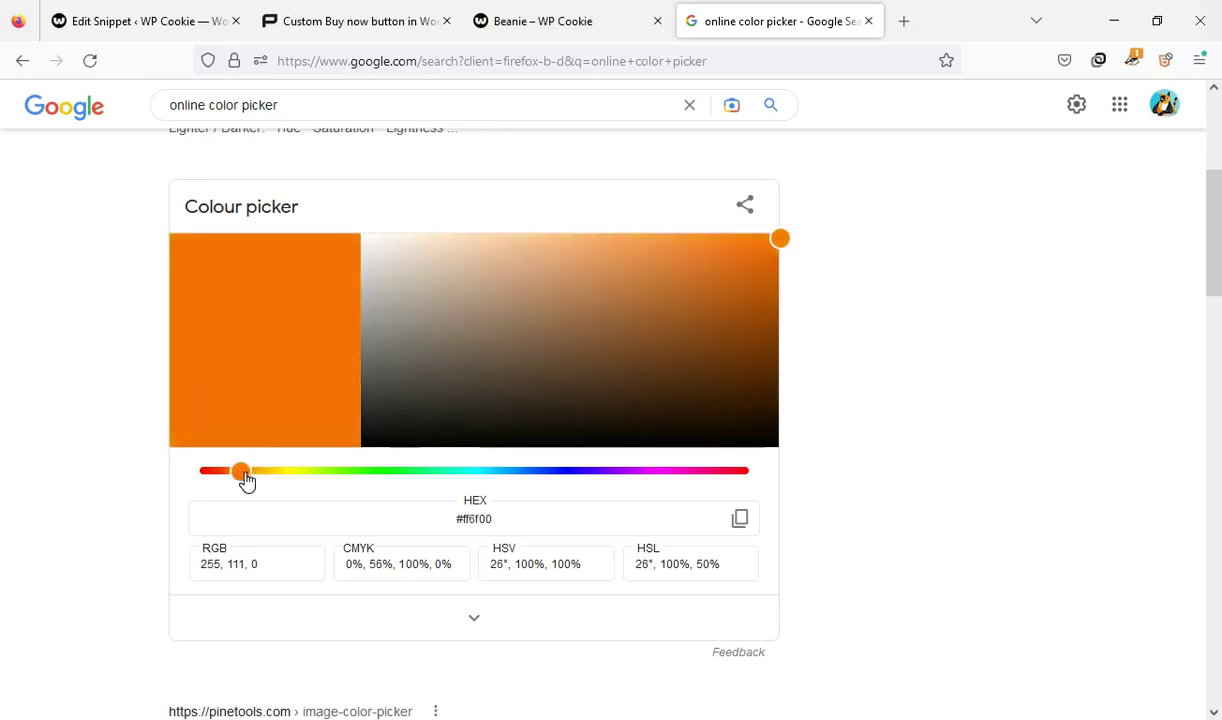
drag(728, 240, 746, 222)
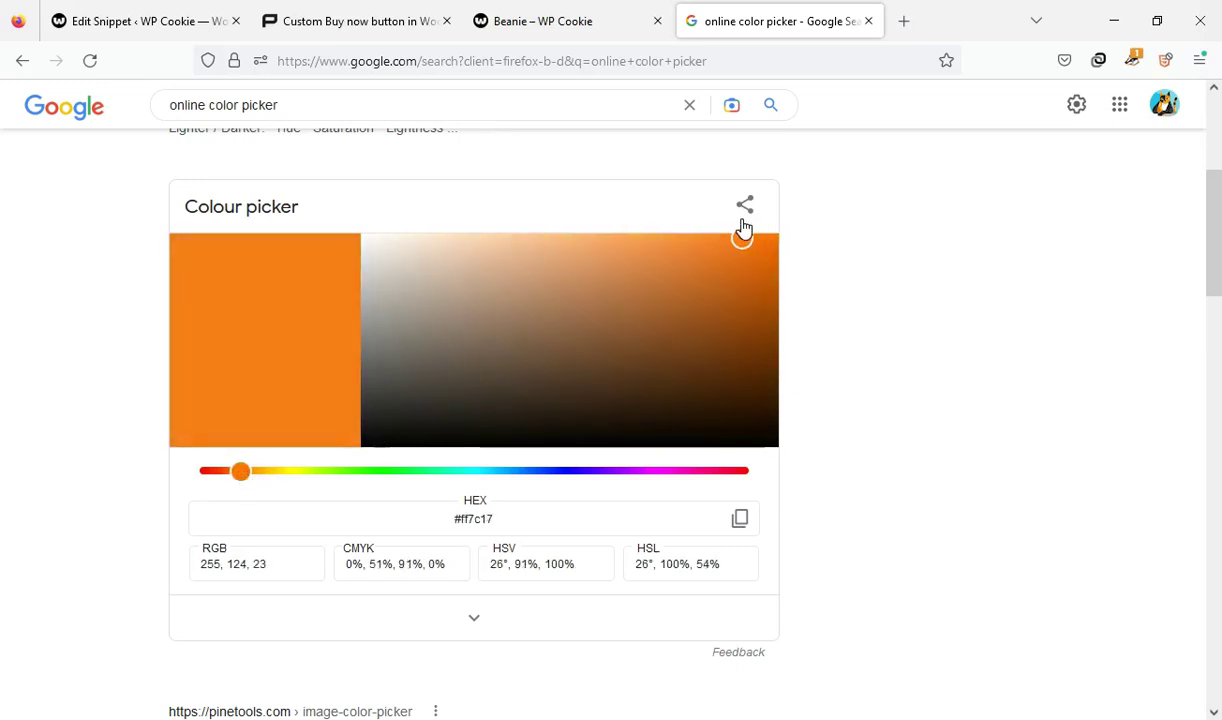
click(740, 522)
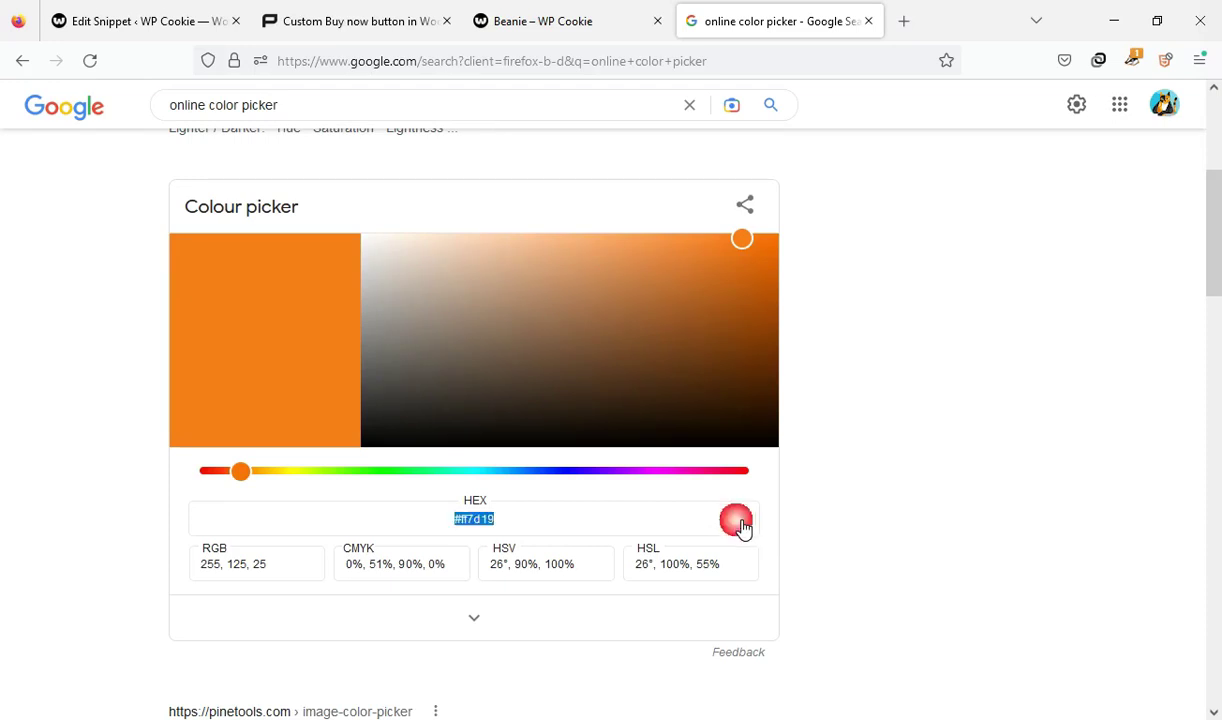
Paste #ff7d19 into $color on line 6 of the snippet and save it.
click(150, 12)
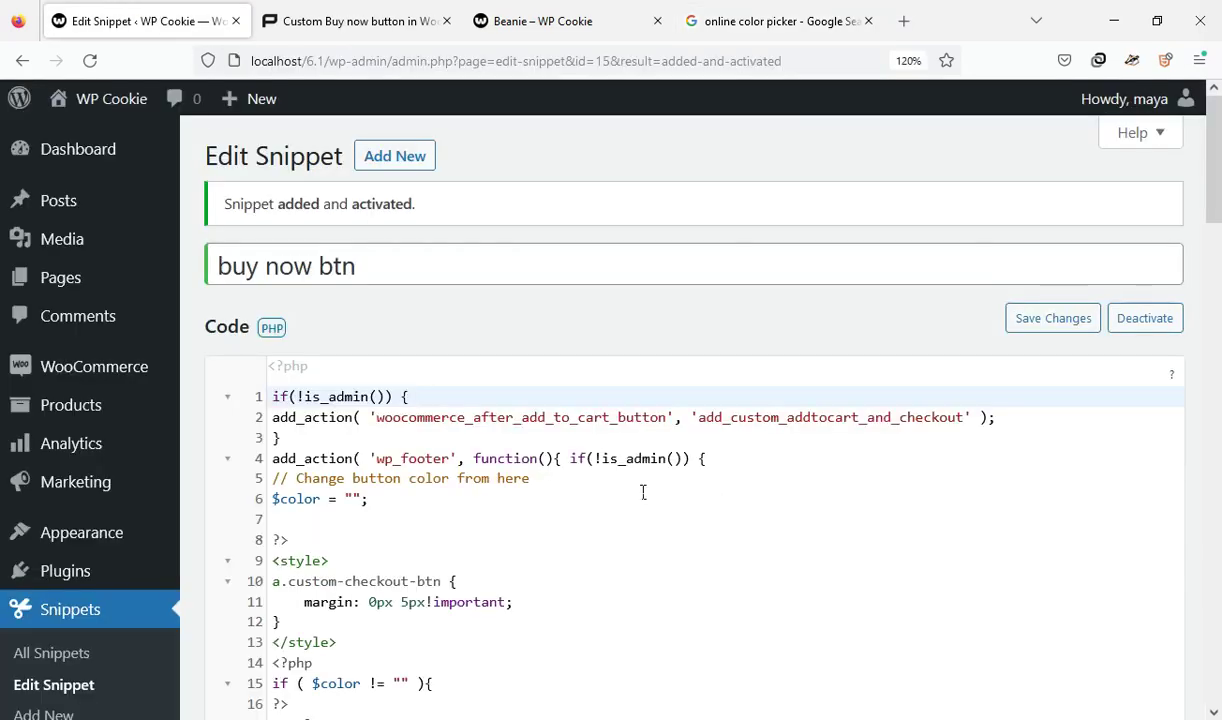
key(ctrl+plus)
scroll(838, 422, down, 3)
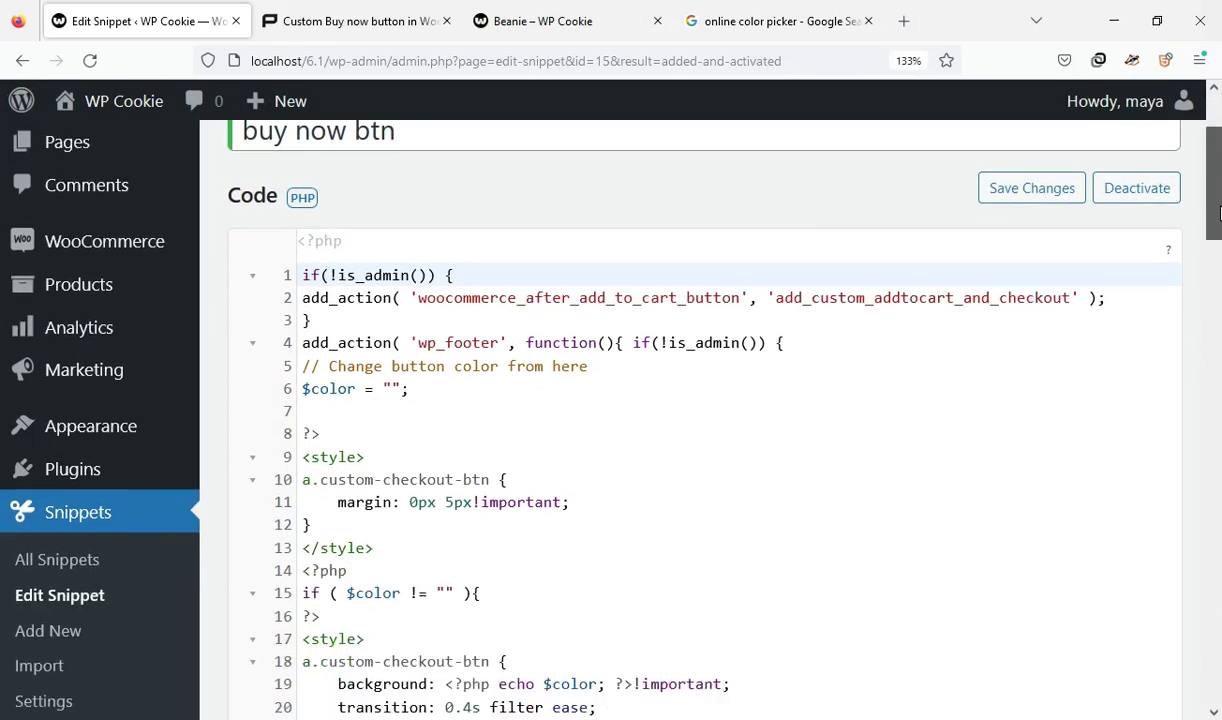
click(397, 388)
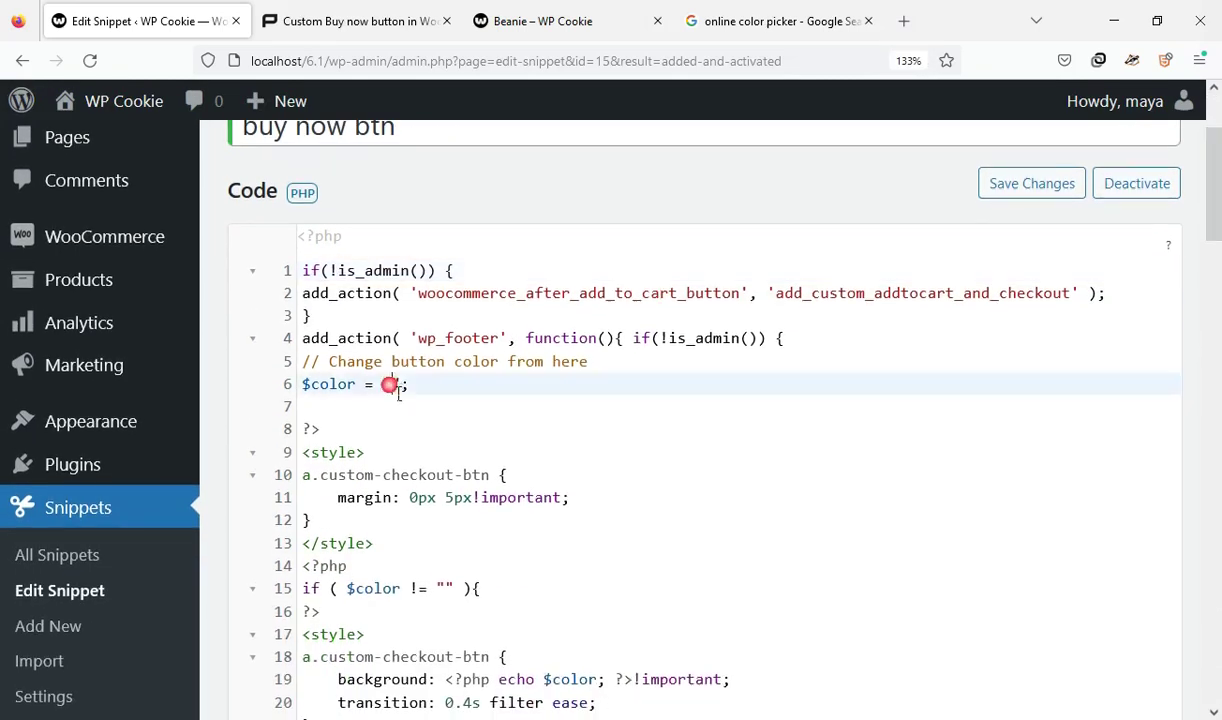
right_click(397, 388)
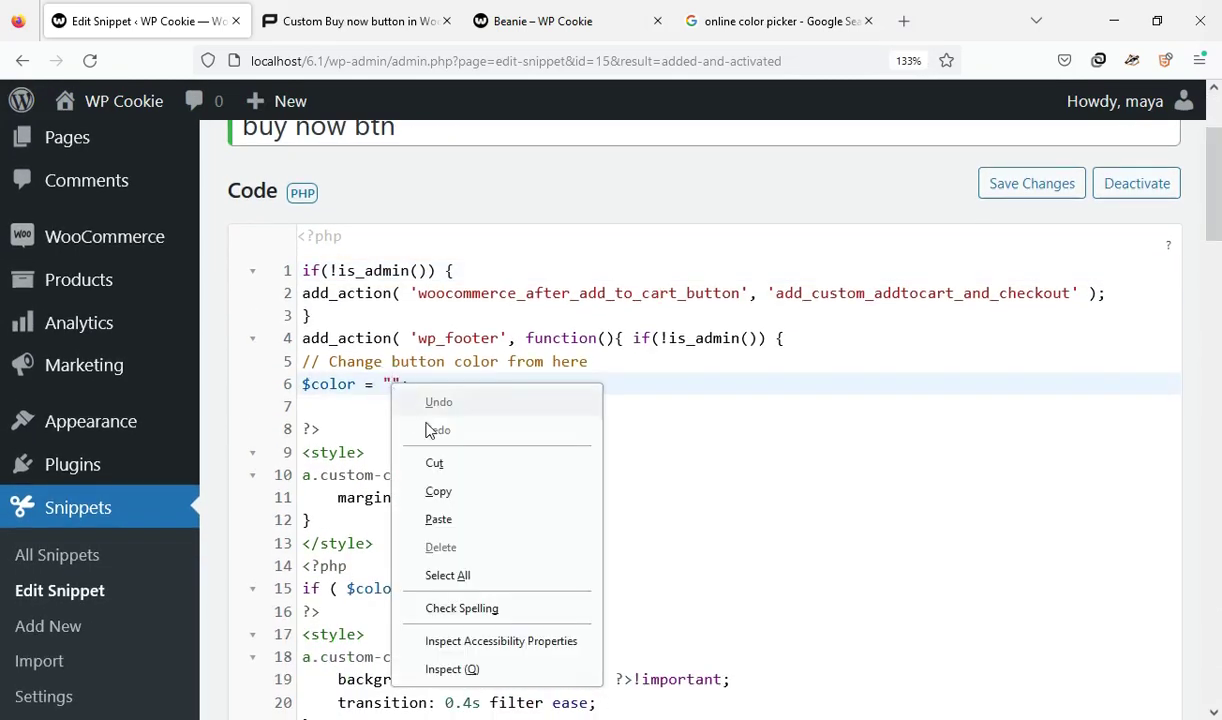
click(437, 515)
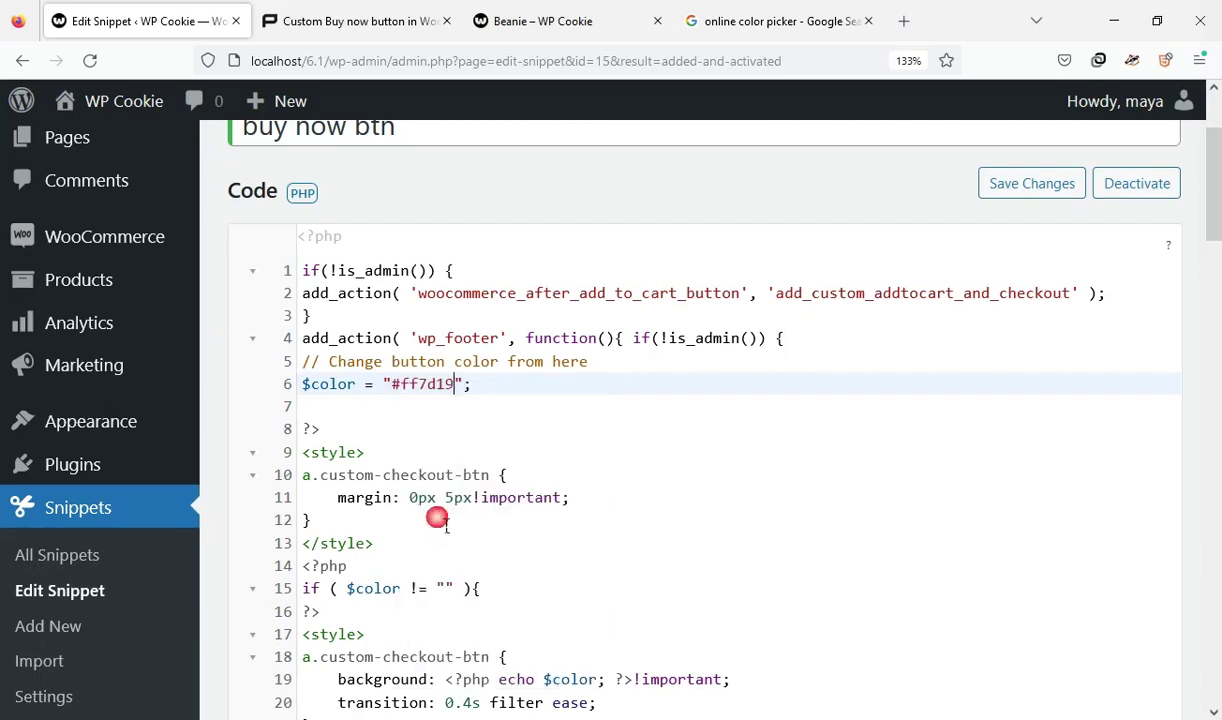
click(1060, 190)
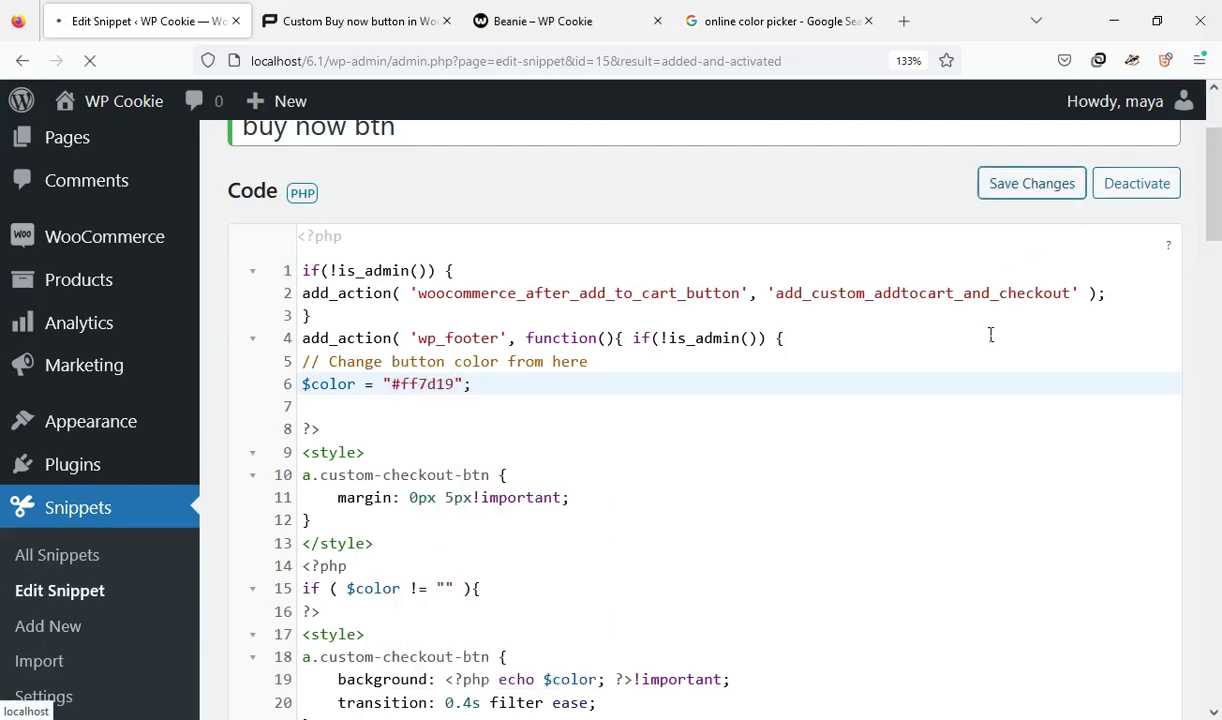
Reload the Beanie page to see the orange Buy now button.
click(395, 10)
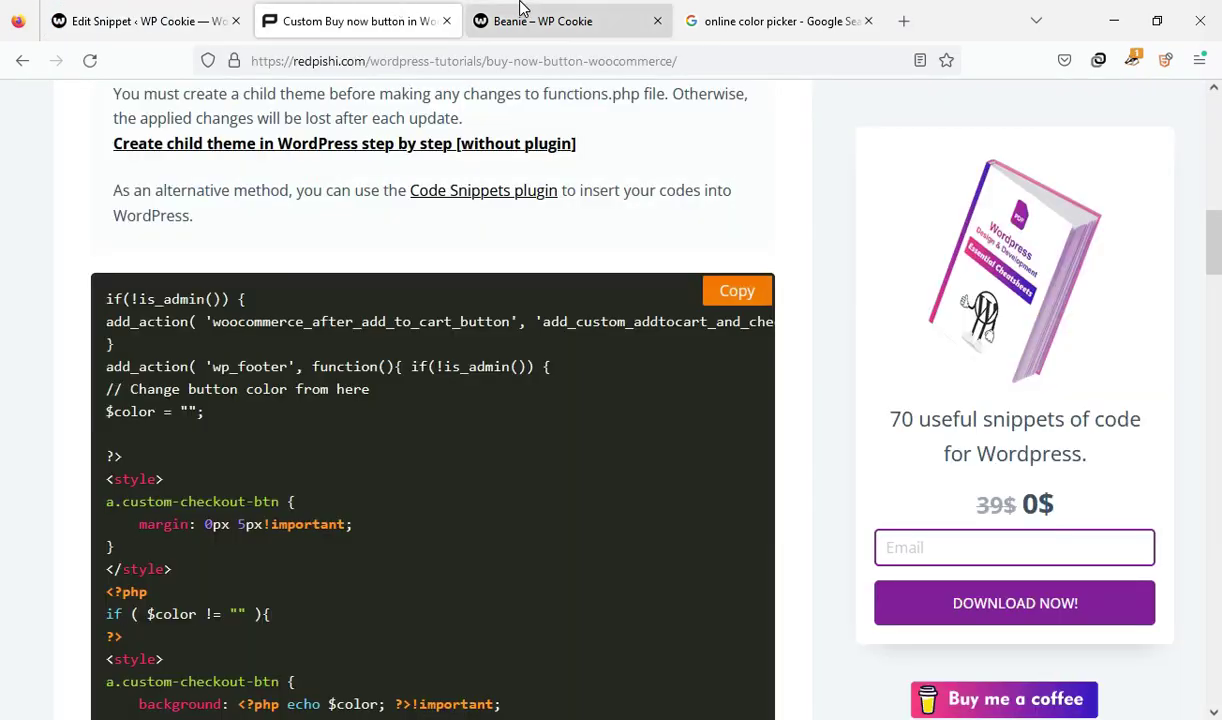
click(520, 8)
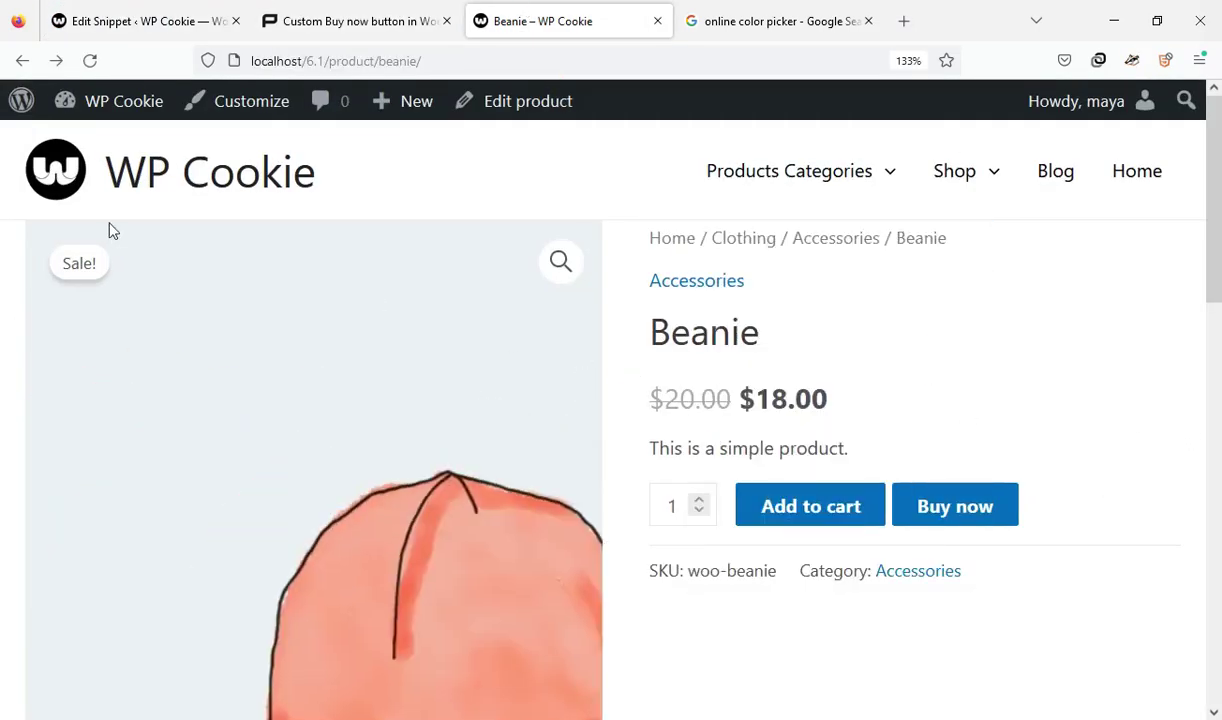
click(89, 60)
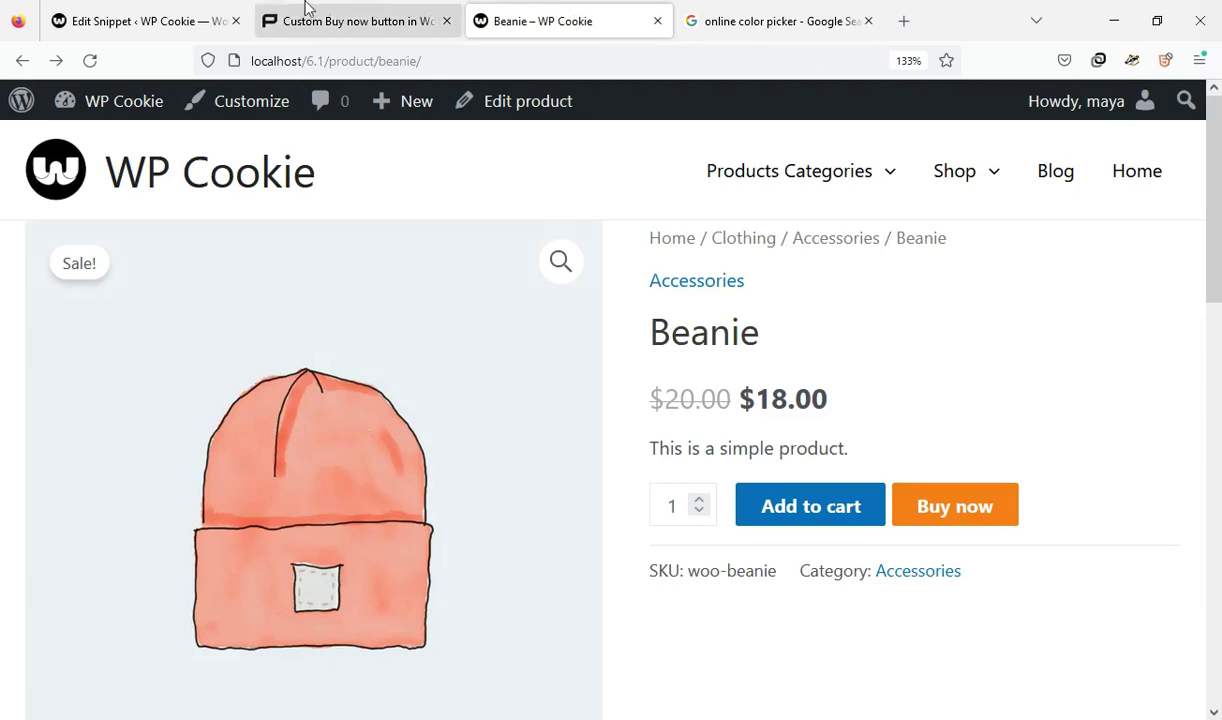
click(222, 14)
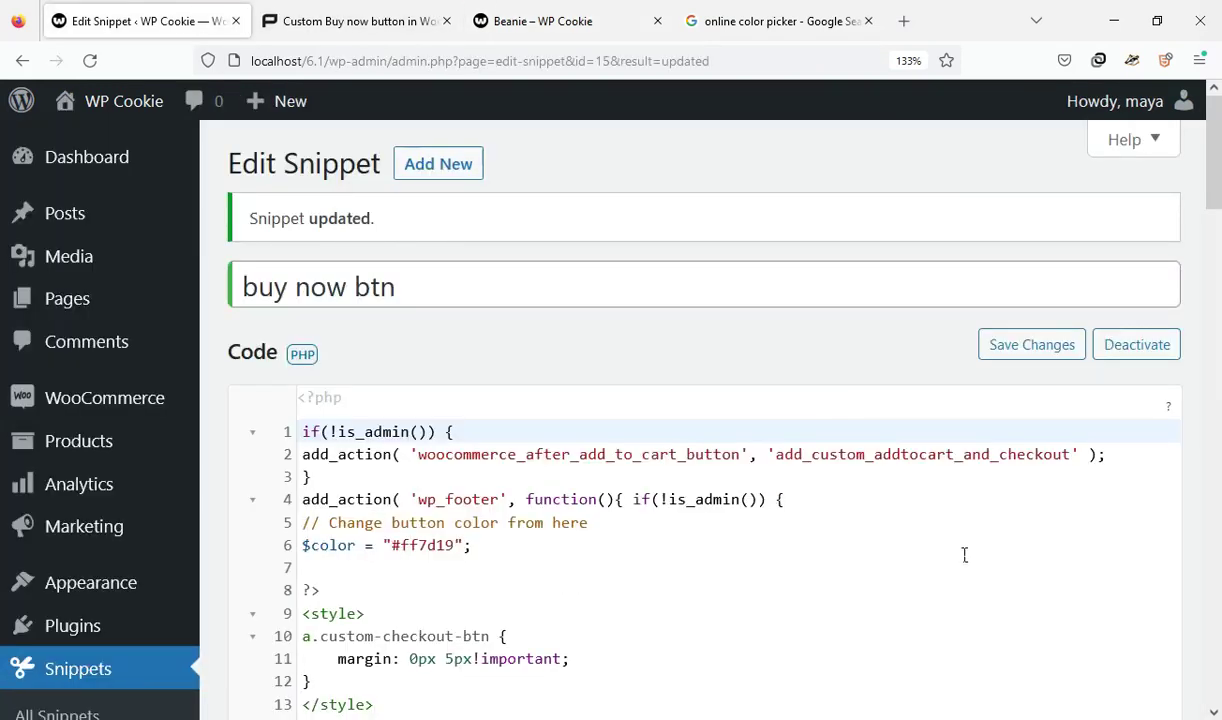
Replace the 'Buy now' label on line 34 with 'BUY IT NOW' and save.
drag(1213, 215, 1213, 330)
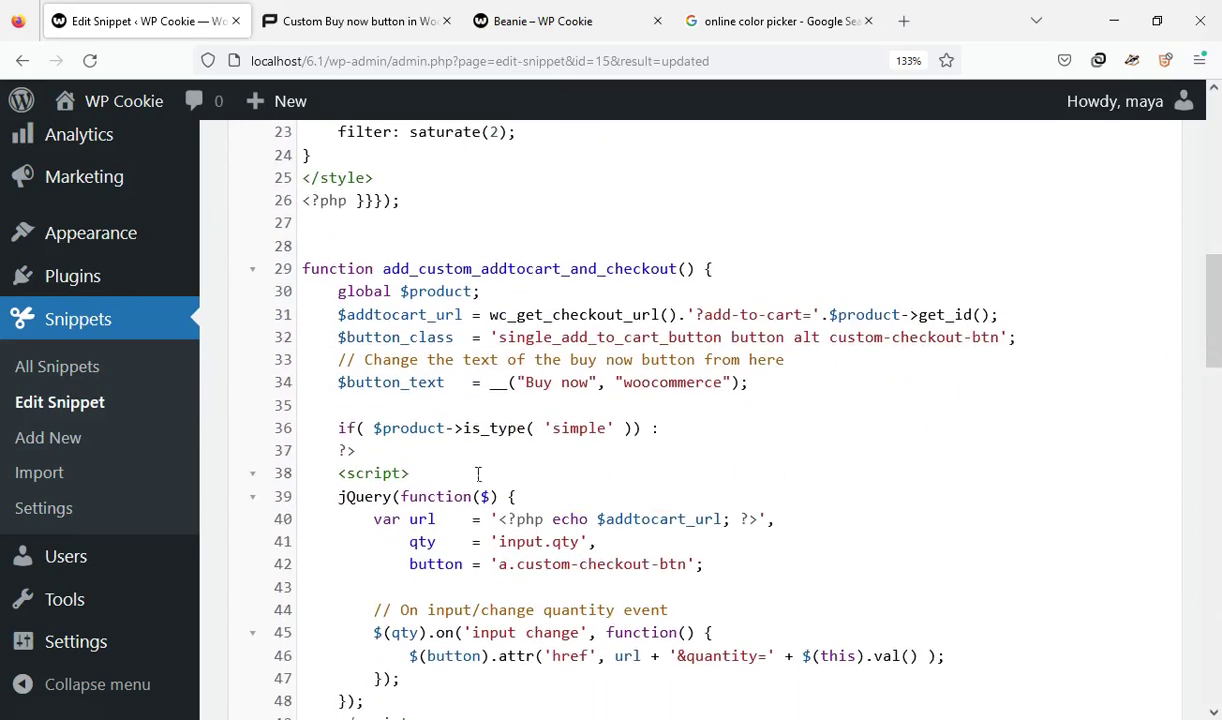
drag(365, 360, 785, 360)
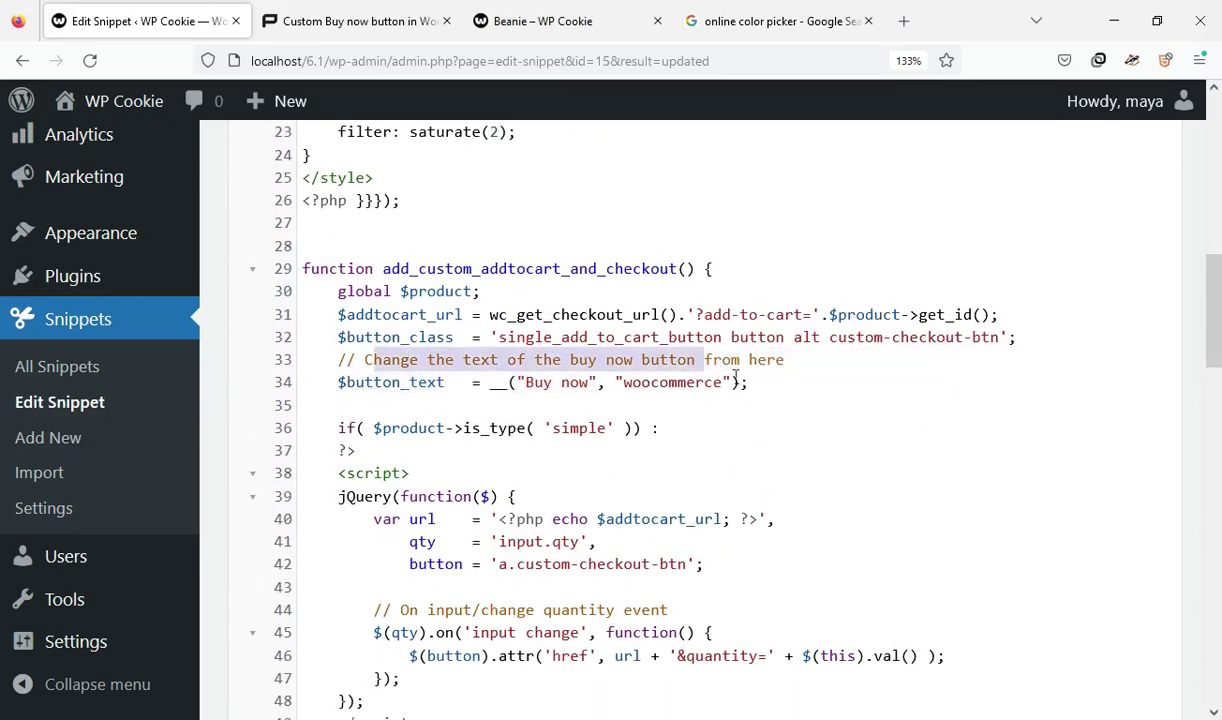
click(695, 428)
click(526, 383)
drag(535, 393, 602, 393)
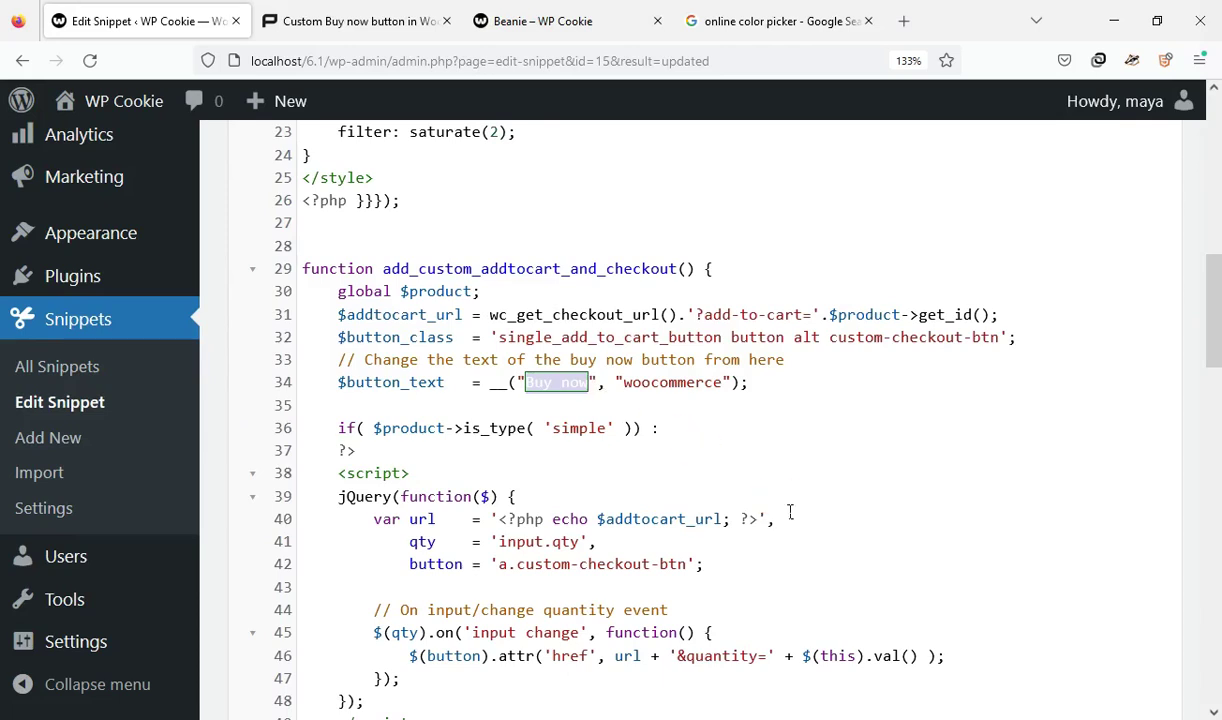
text(UY )
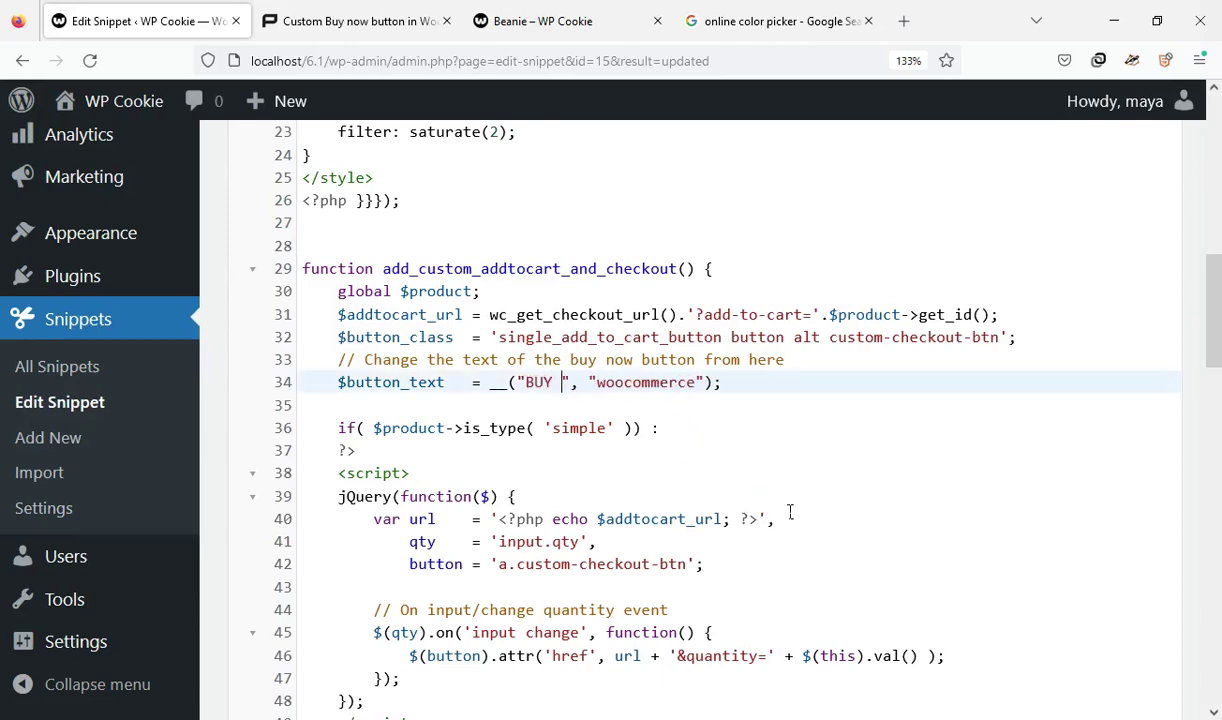
text(IT NO)
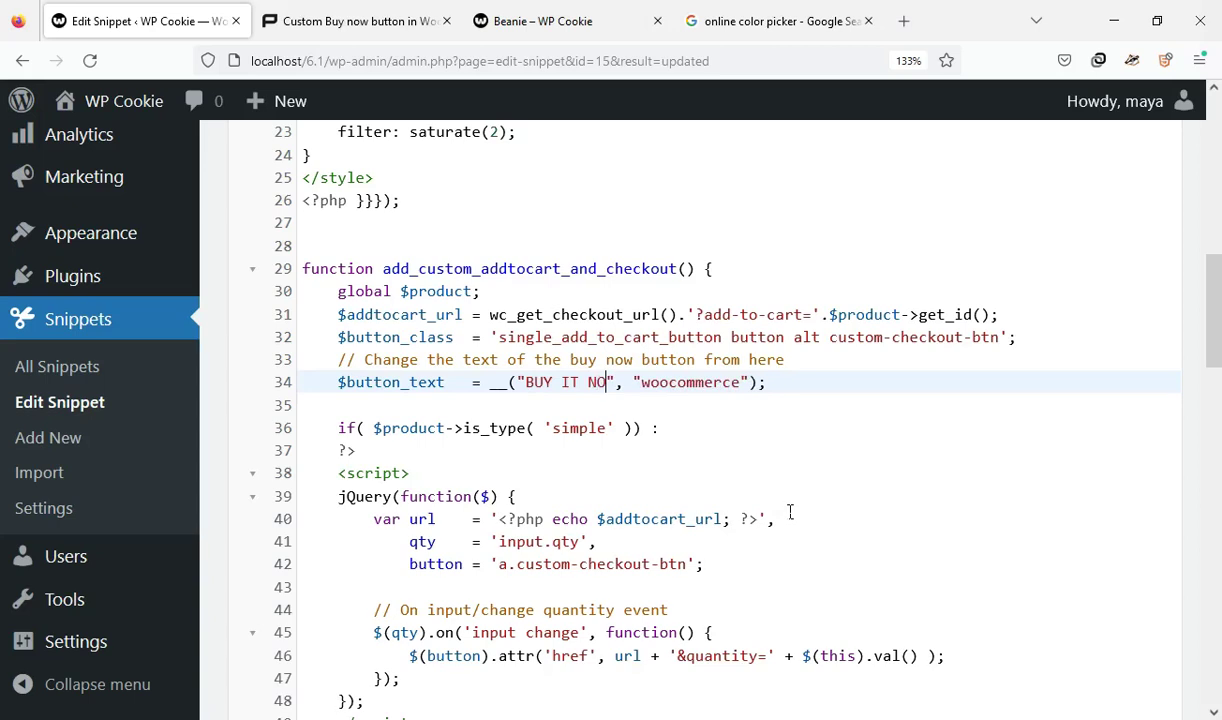
text(W)
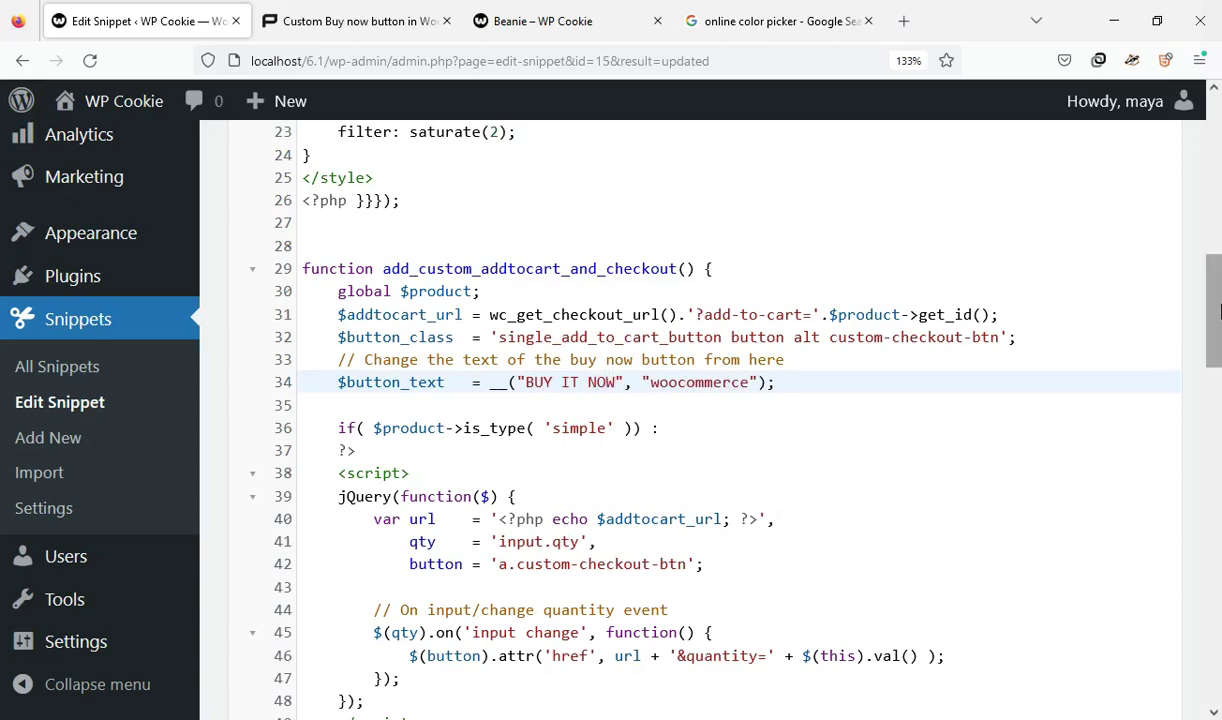
scroll(1170, 363, up, 8)
click(1005, 358)
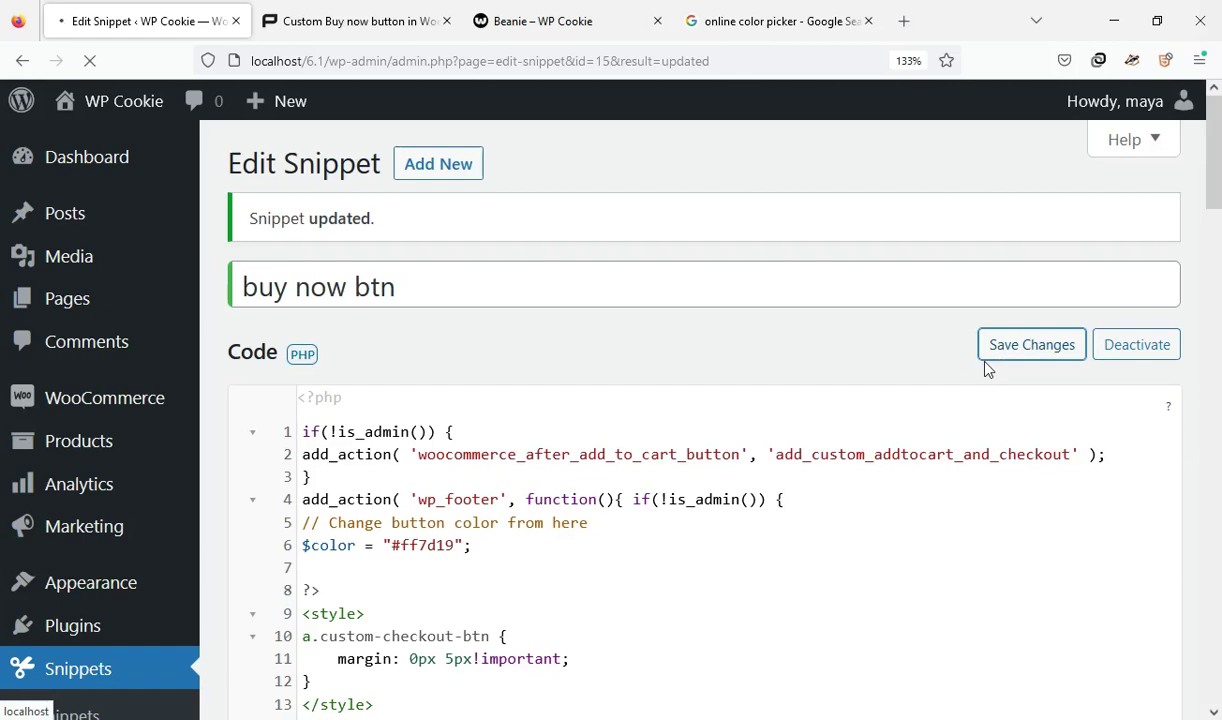
Reload the Beanie product page to check the current button.
click(549, 21)
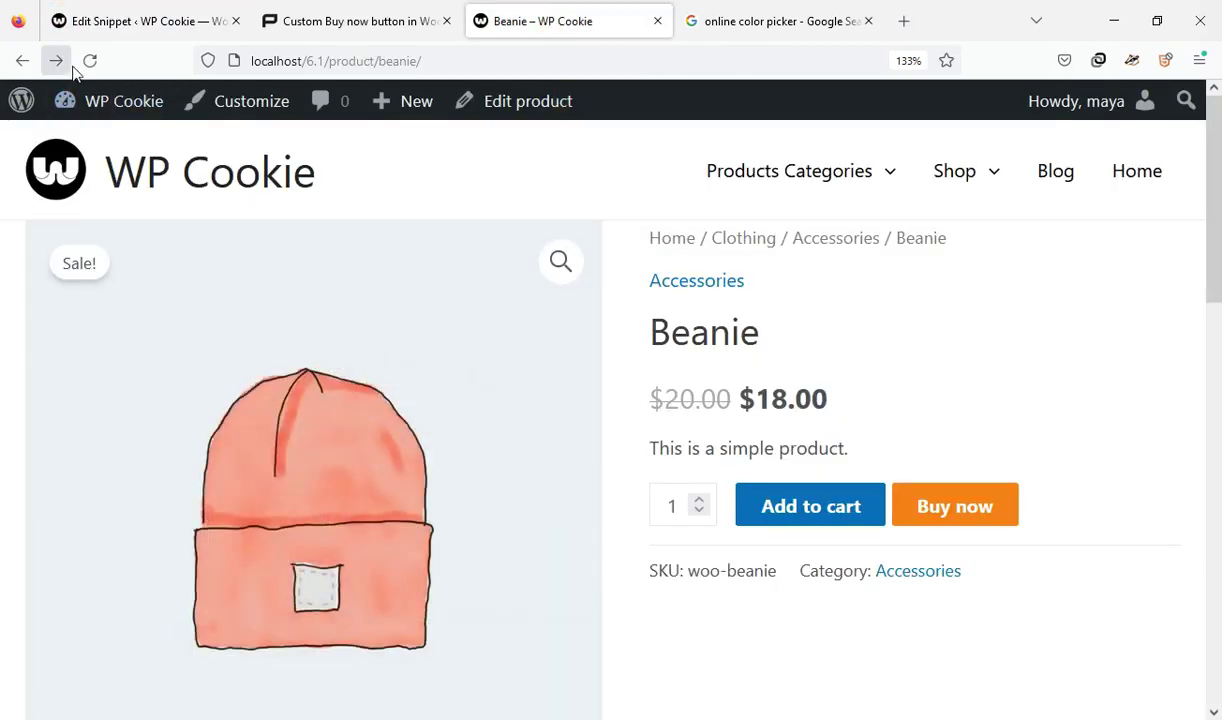
click(89, 60)
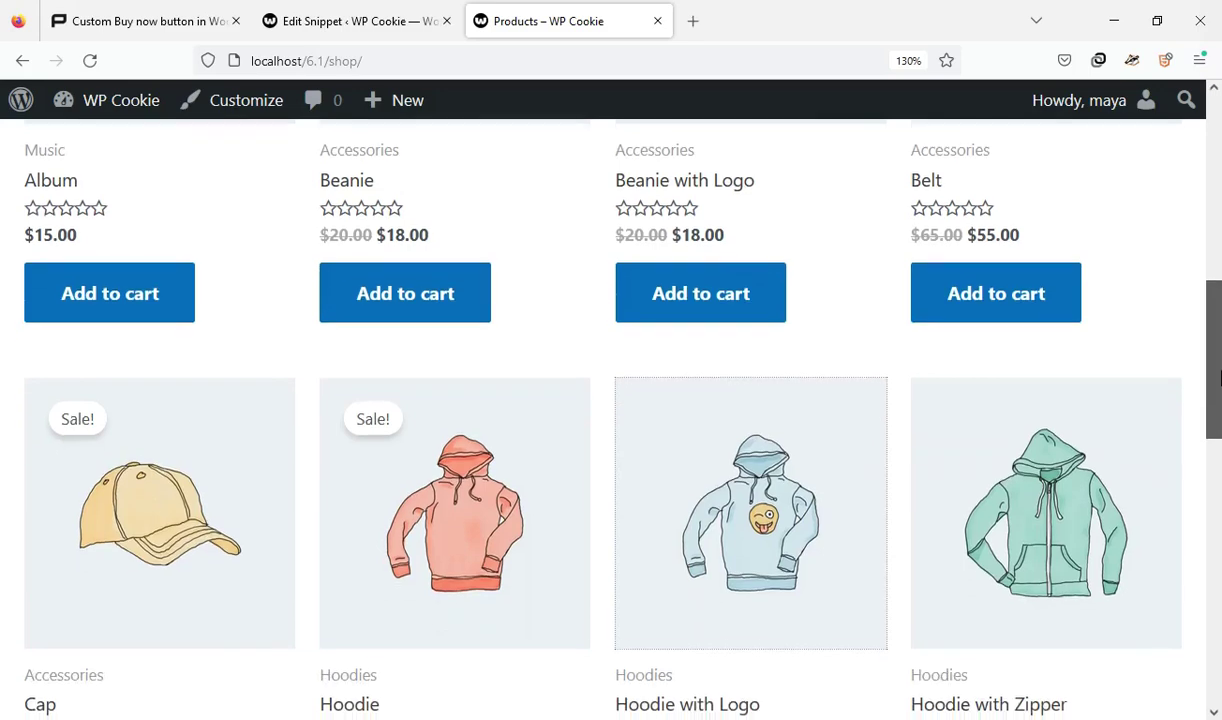
click(93, 25)
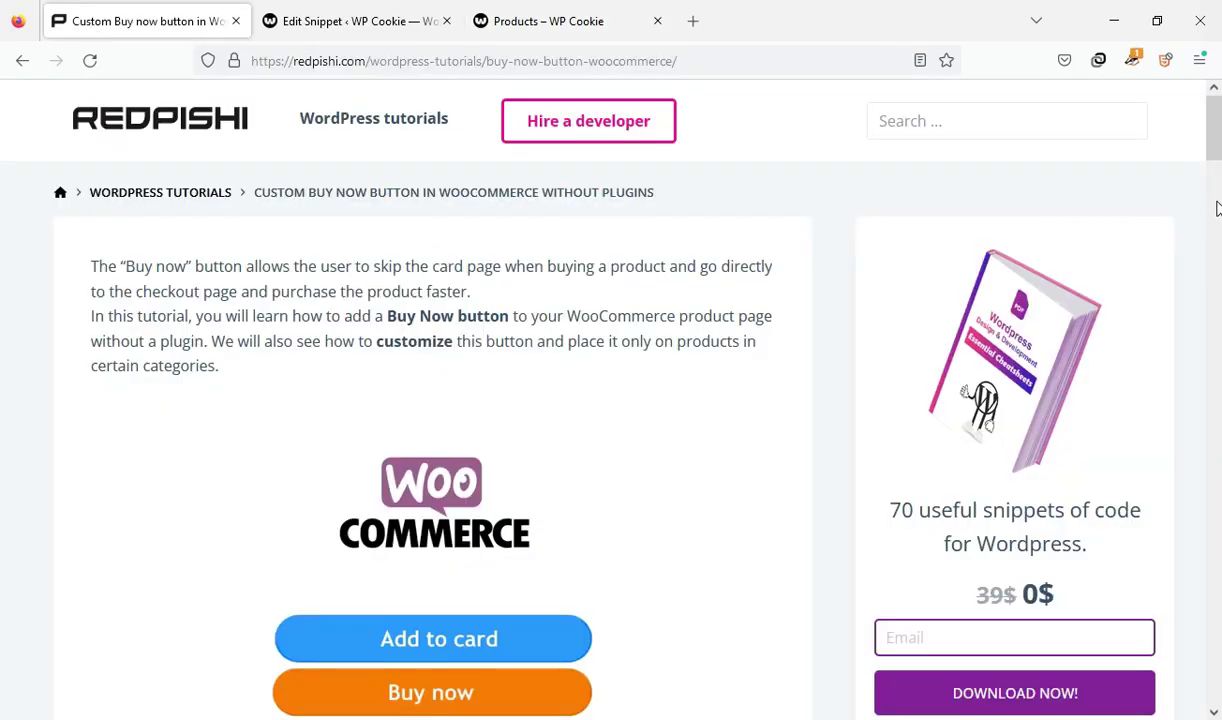
Copy the has_term category condition code from the redpishi article's category section.
drag(1214, 148, 1215, 530)
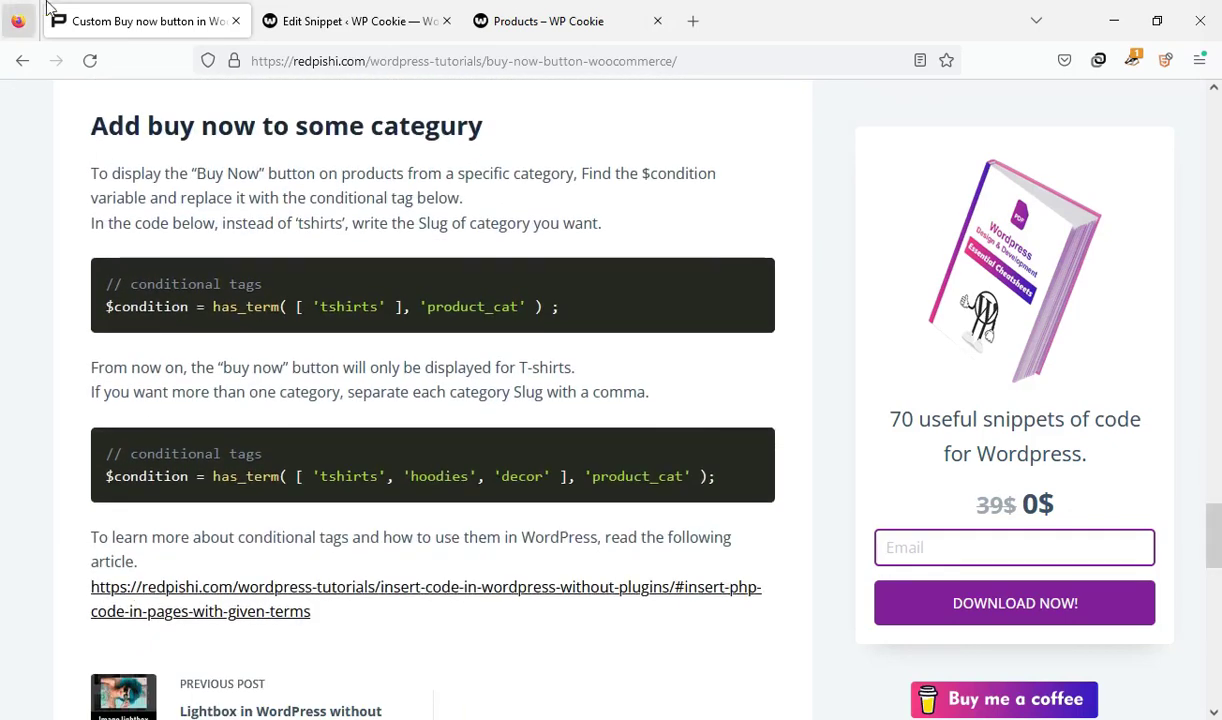
drag(207, 128, 288, 130)
click(212, 213)
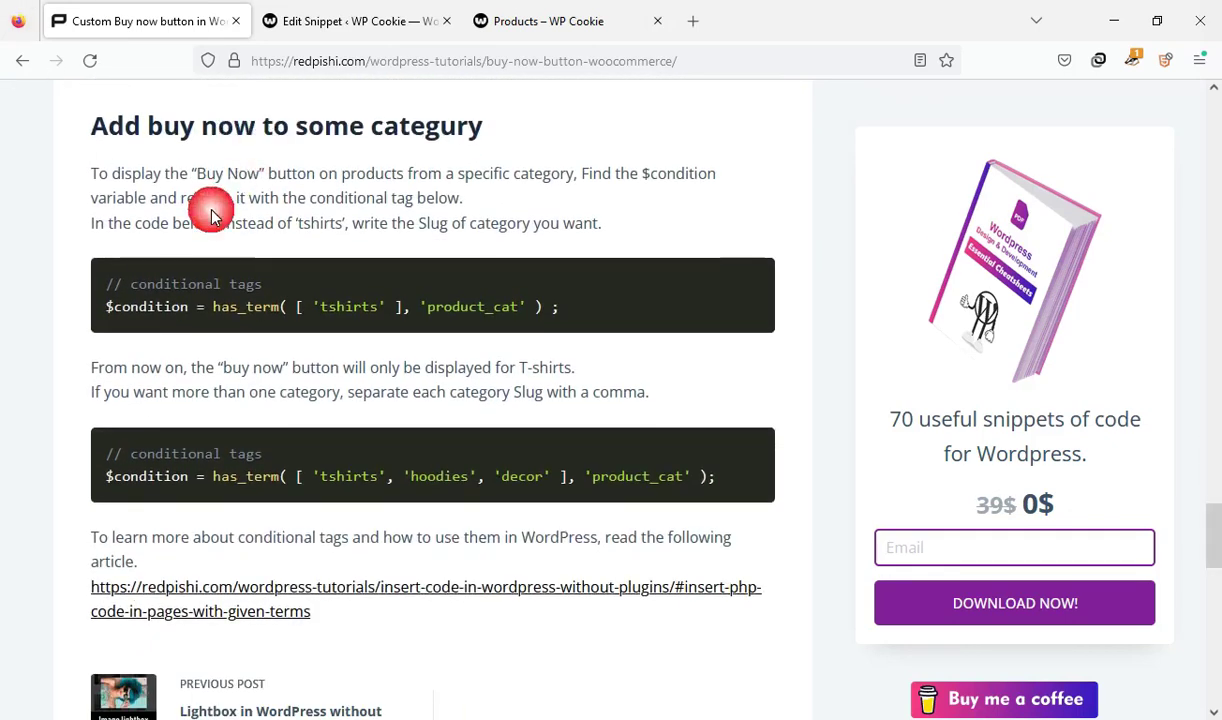
mouse_move(432, 295)
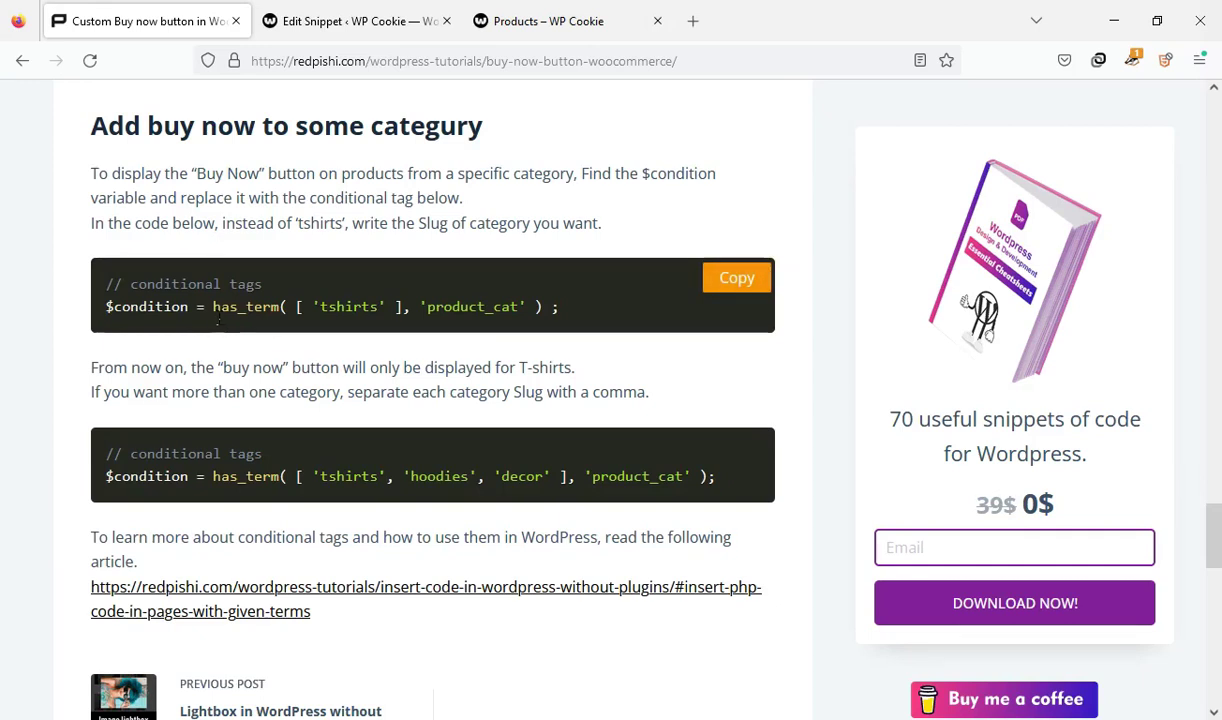
drag(240, 318, 546, 308)
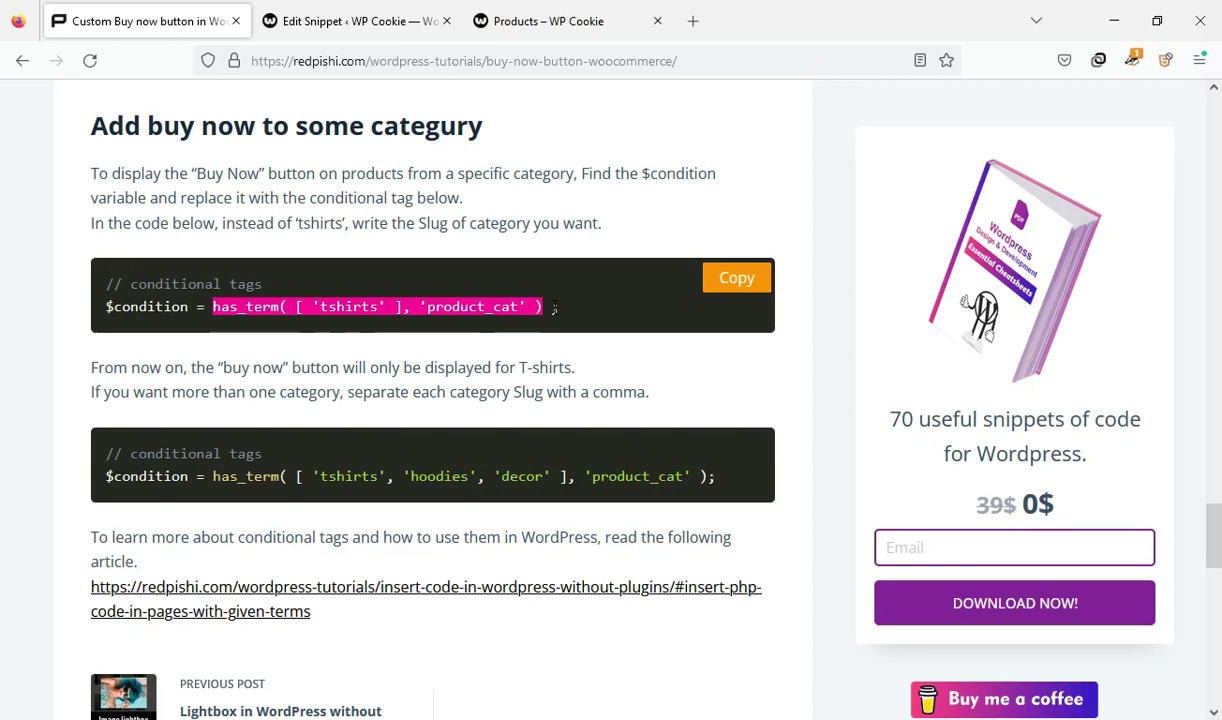
right_click(553, 309)
click(580, 322)
Replace 'true' on line 32 of the snippet with the copied has_term condition.
click(390, 20)
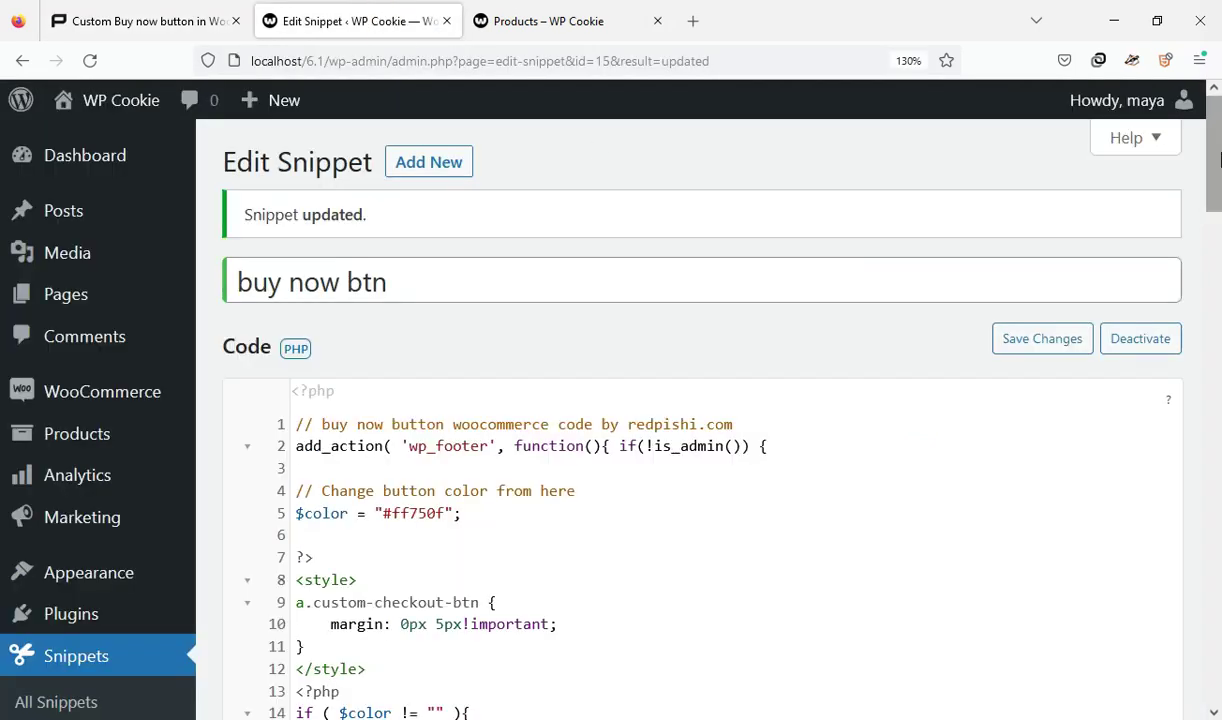
drag(1214, 160, 1216, 279)
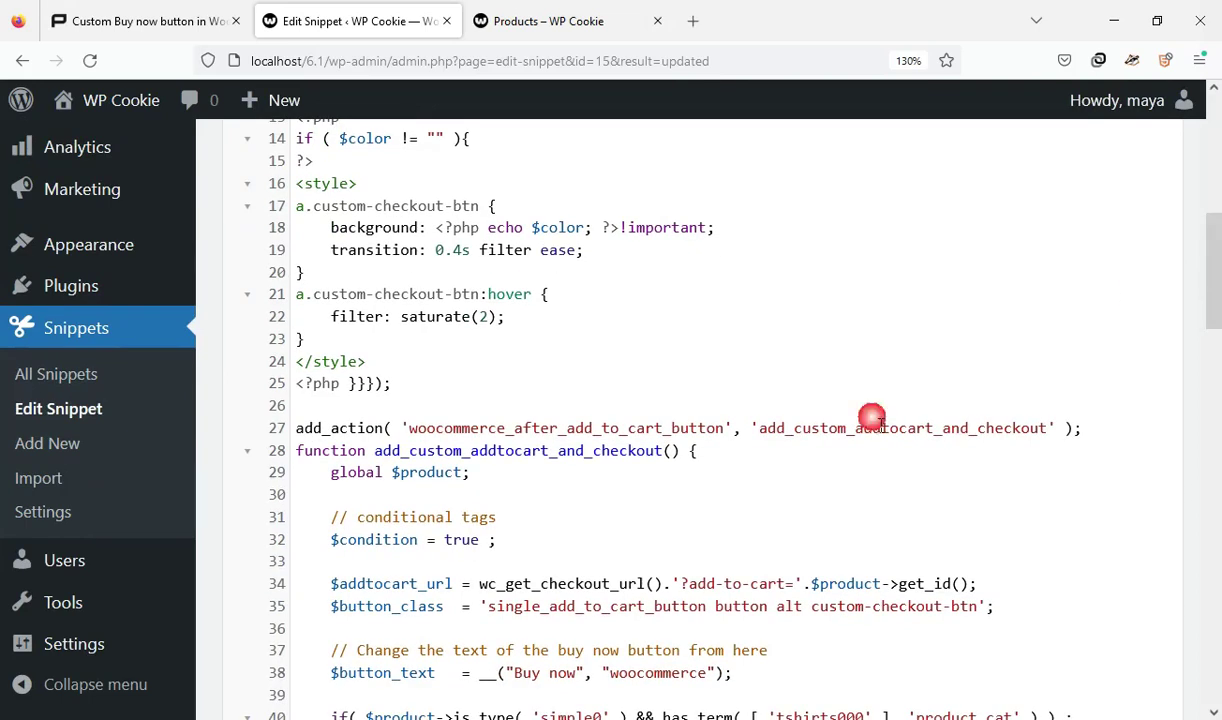
drag(444, 541, 487, 552)
right_click(470, 538)
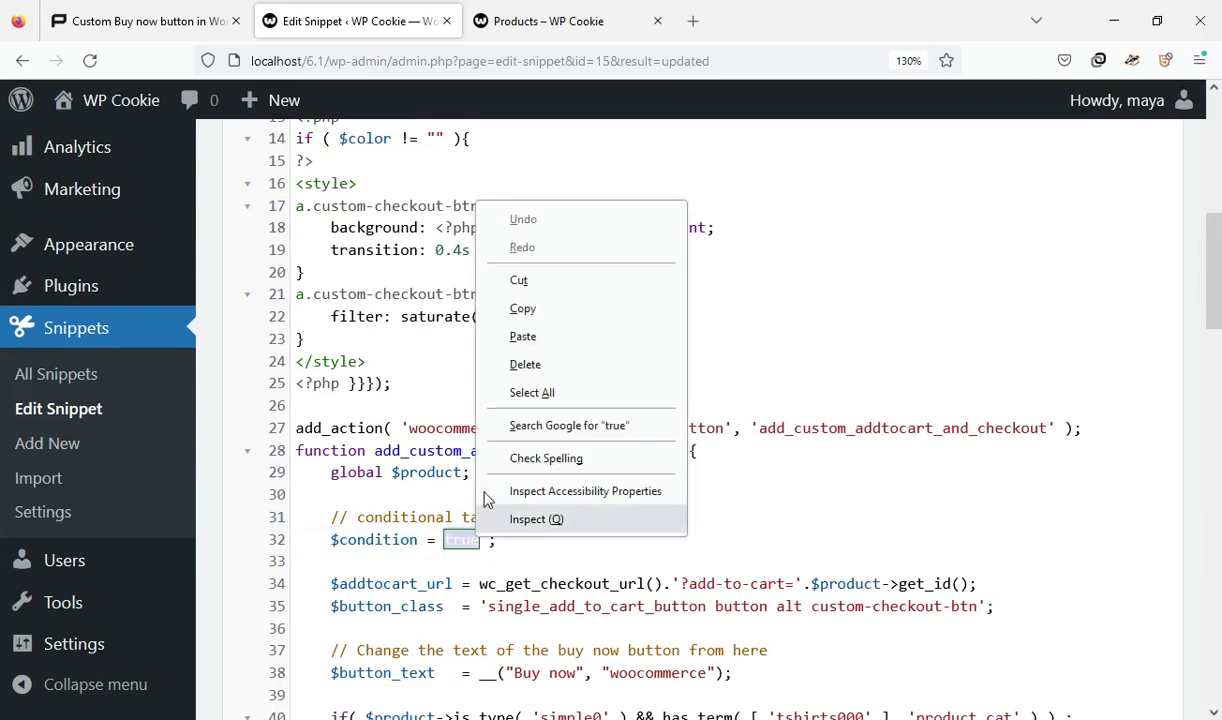
click(522, 342)
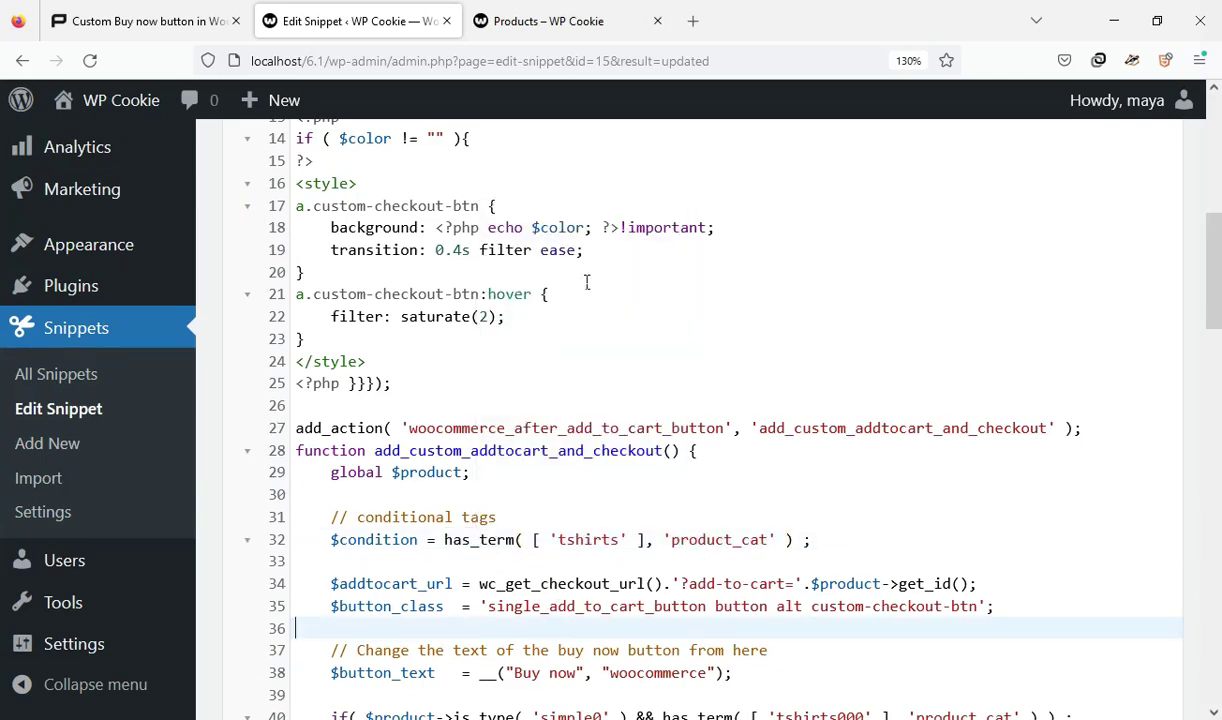
scroll(797, 305, up, 2)
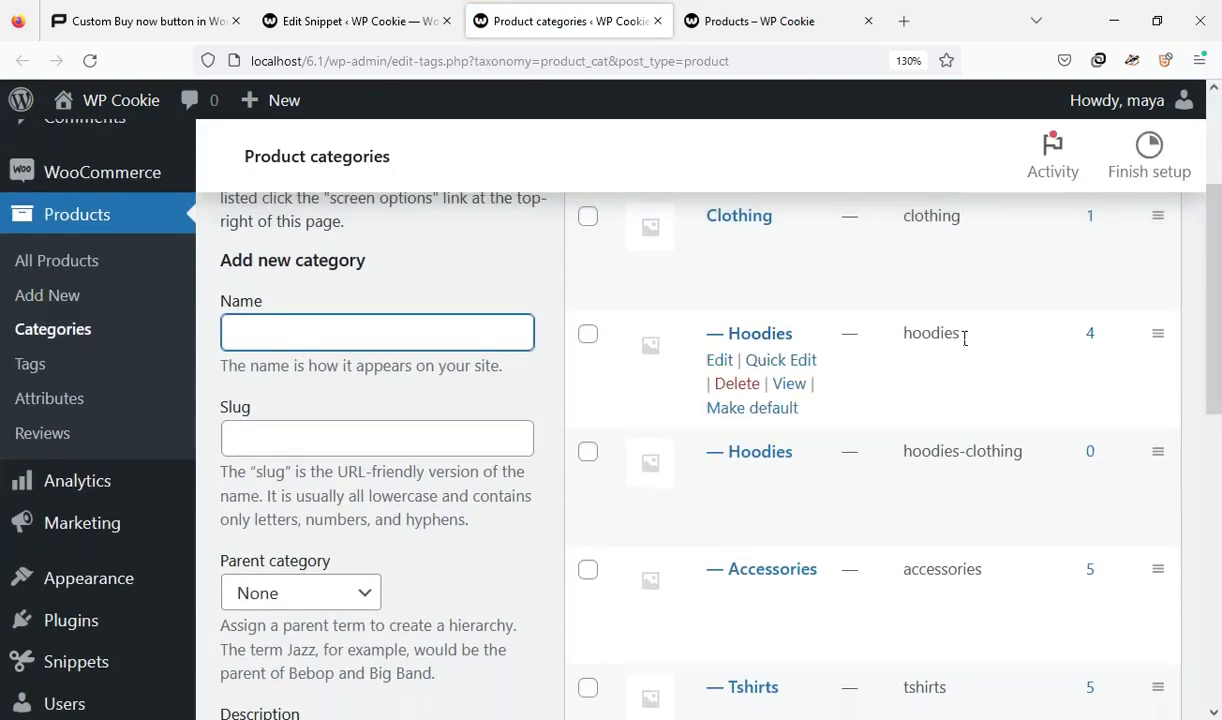
Copy the hoodies slug from Categories and paste it over 'tshirts' in the condition.
double_click(934, 333)
right_click(938, 336)
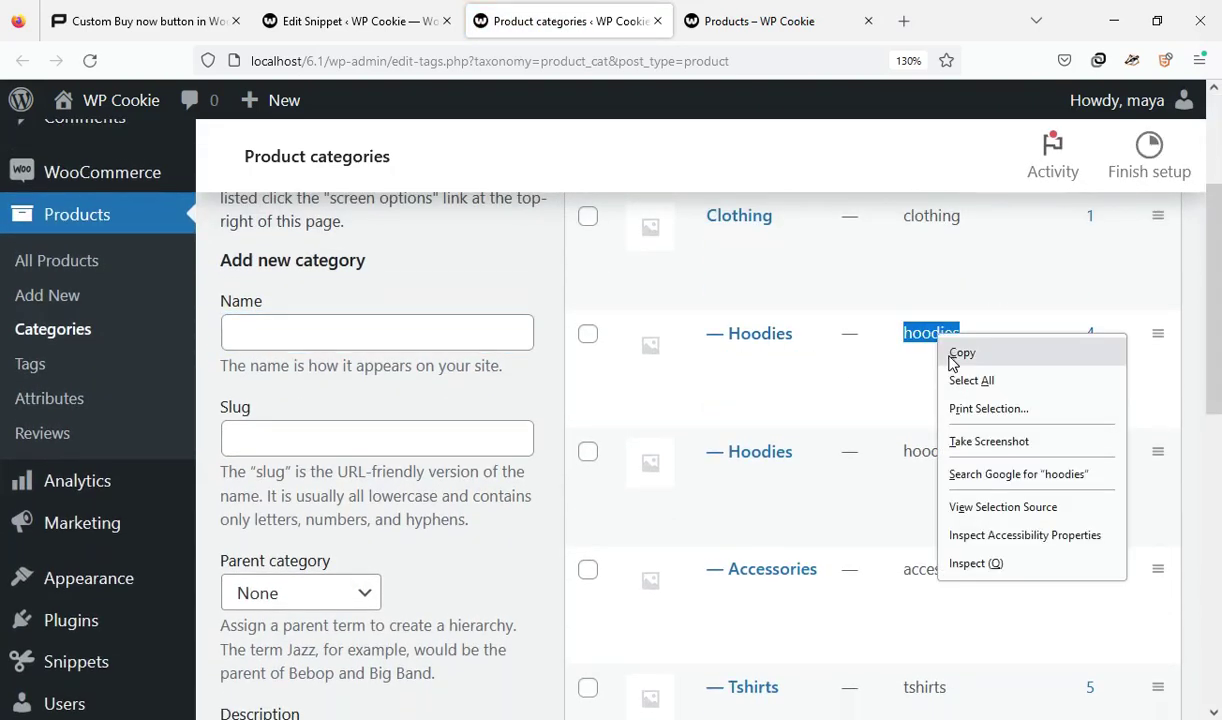
click(955, 353)
click(291, 20)
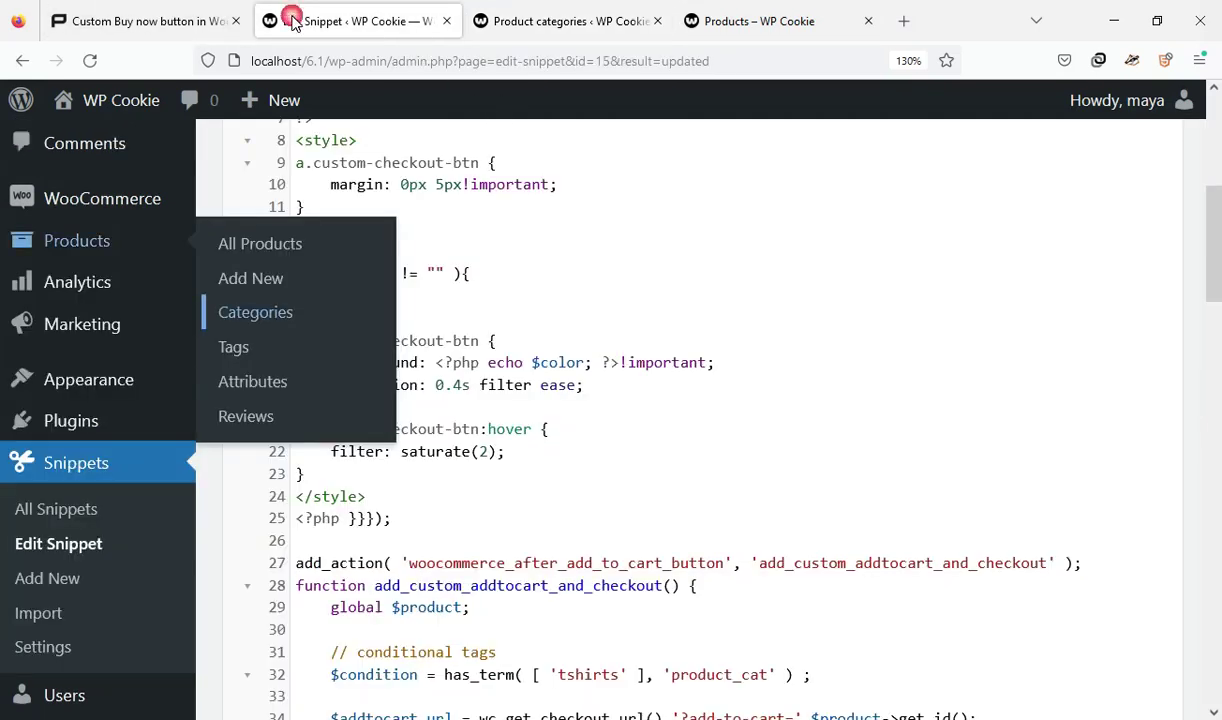
scroll(1102, 518, down, 3)
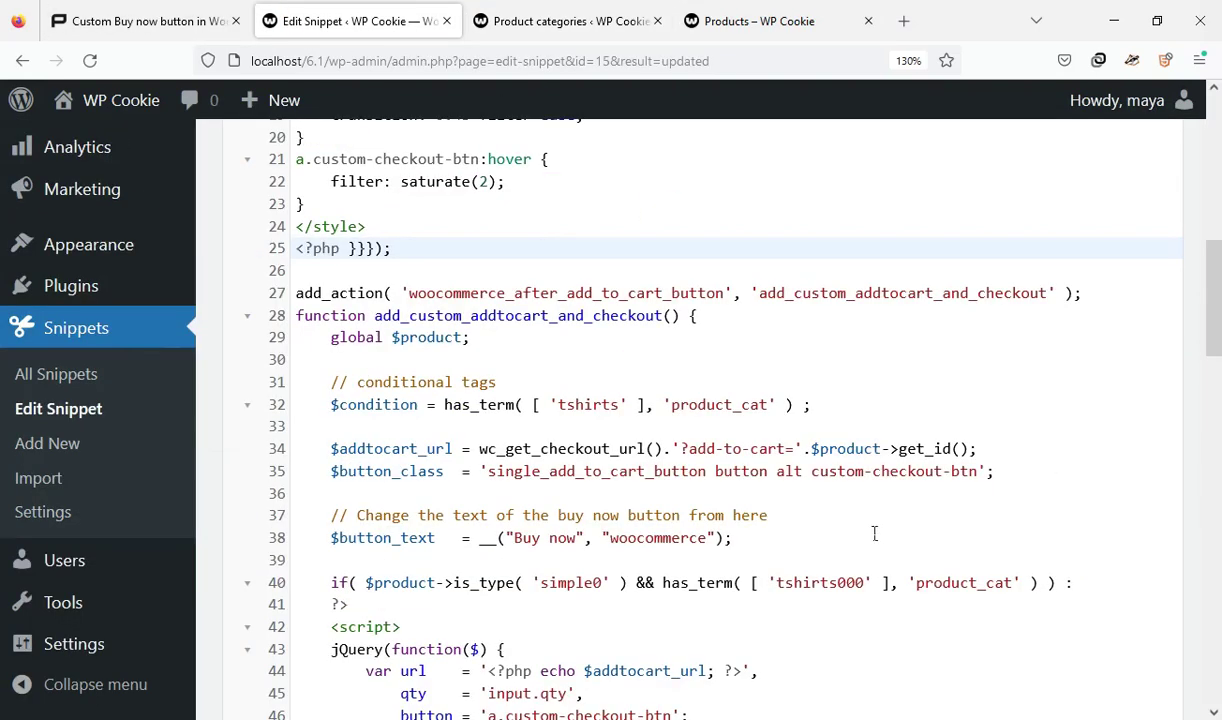
double_click(582, 404)
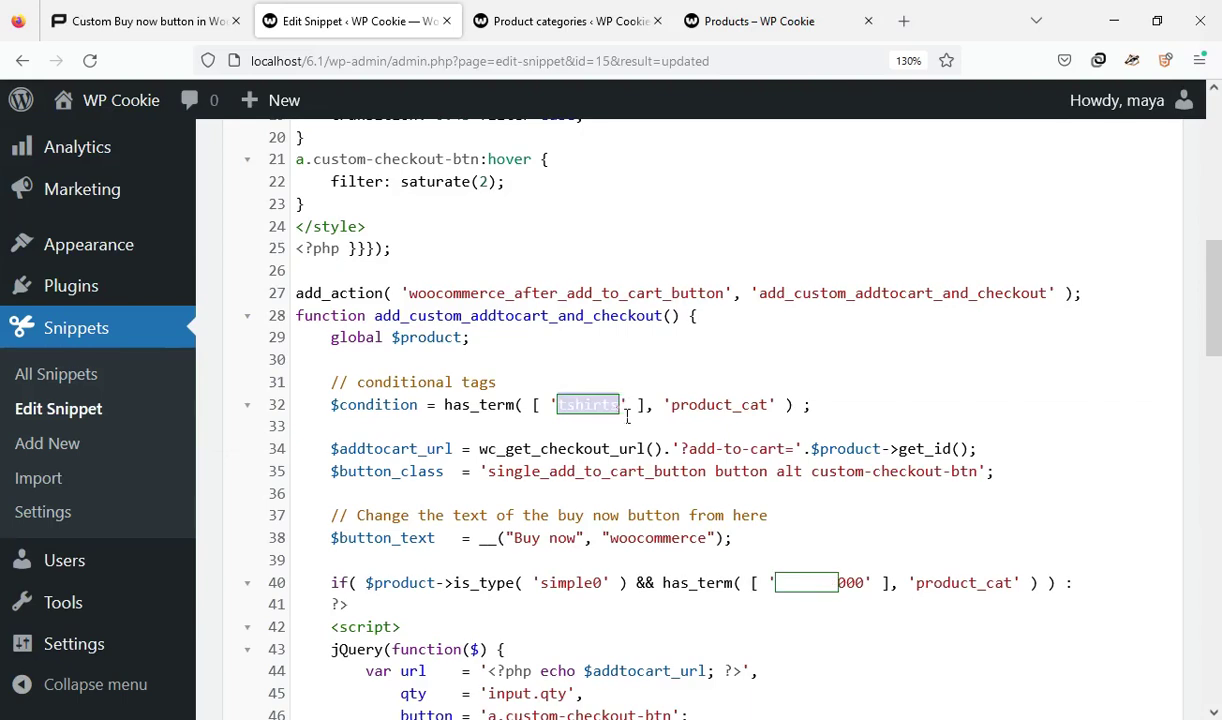
right_click(612, 408)
click(622, 204)
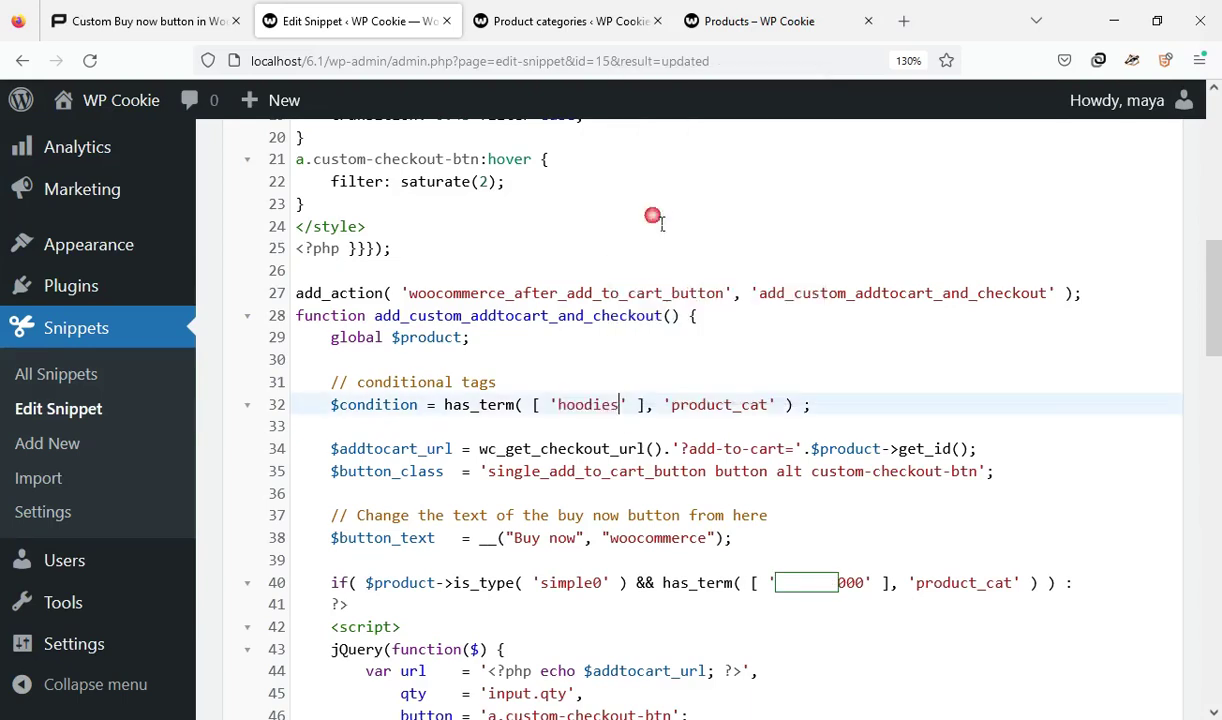
Try adding a 'book' category to the condition, then delete it again.
click(696, 472)
click(643, 404)
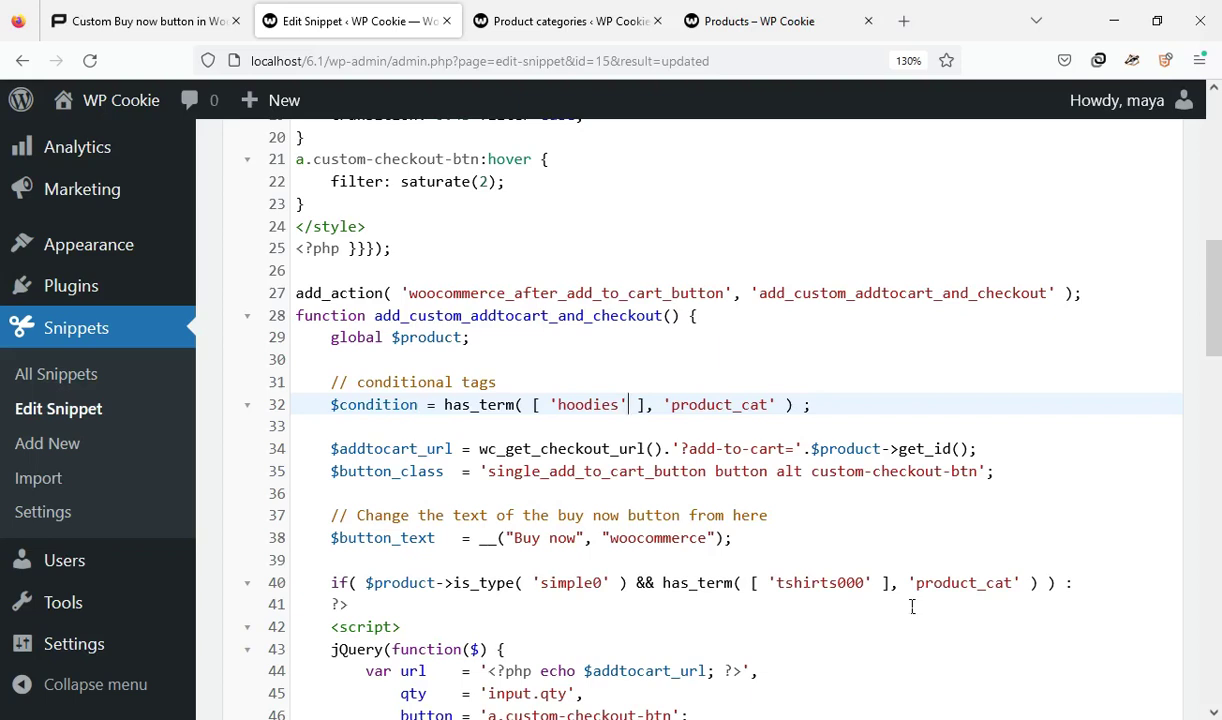
text(, ')
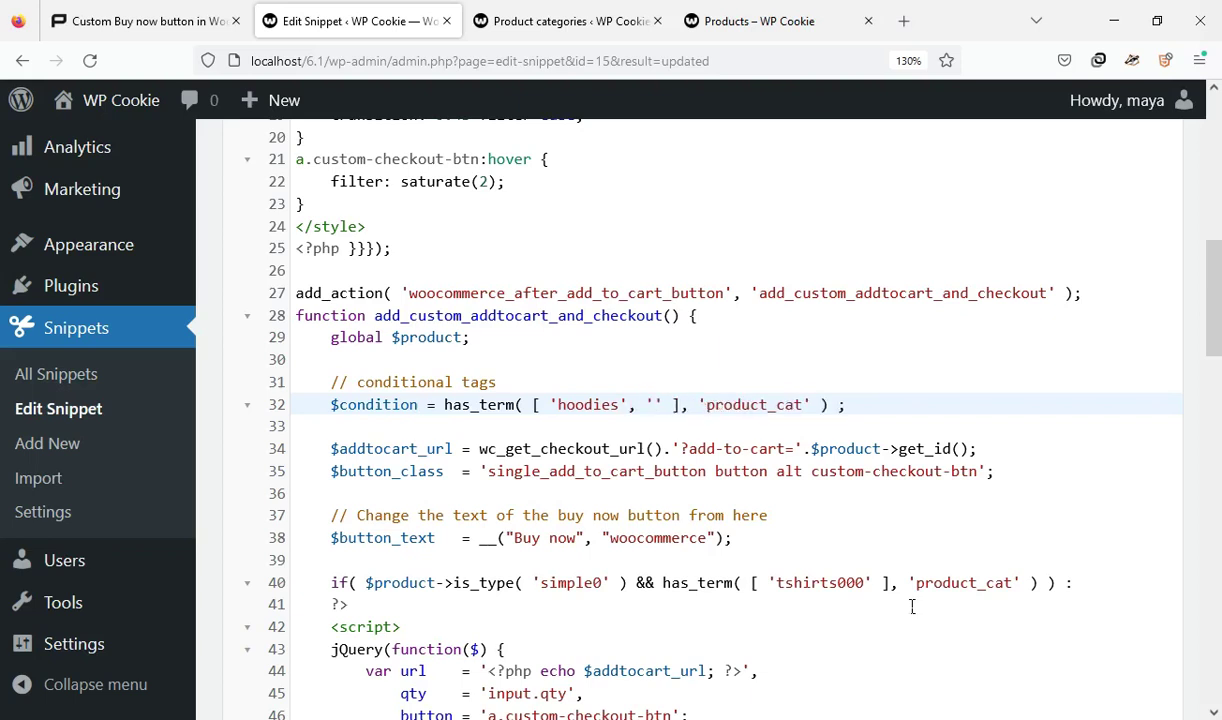
text(book)
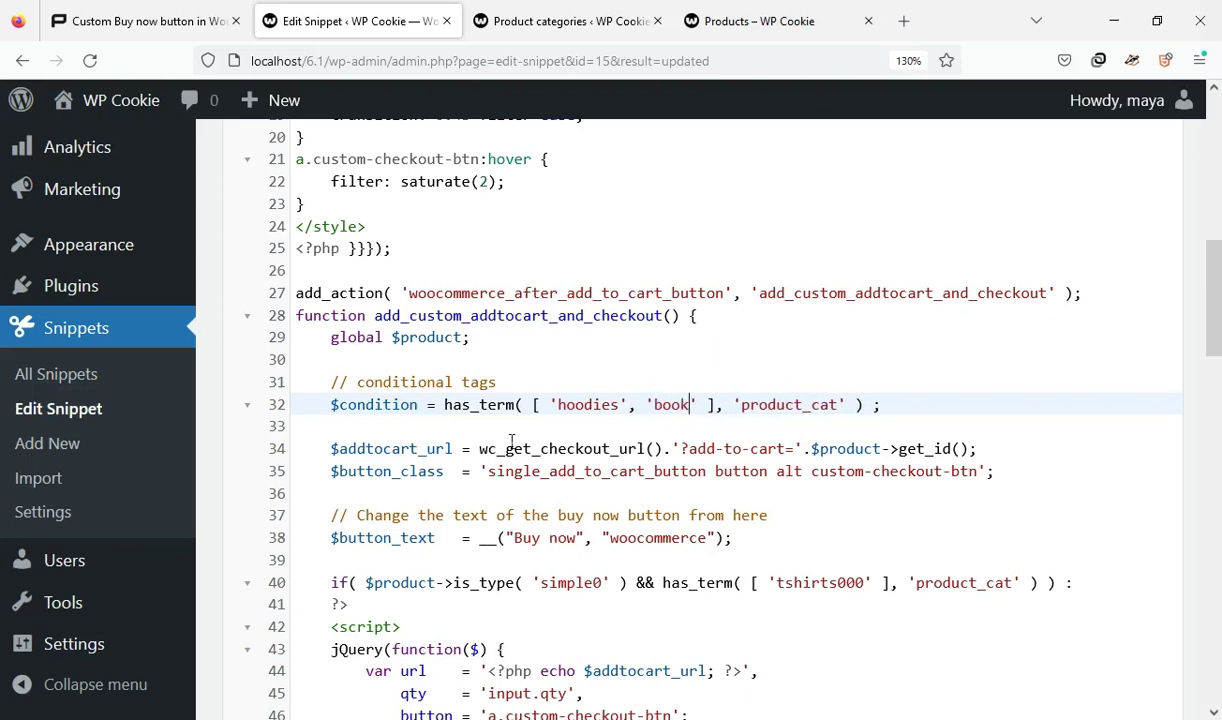
drag(630, 406, 692, 408)
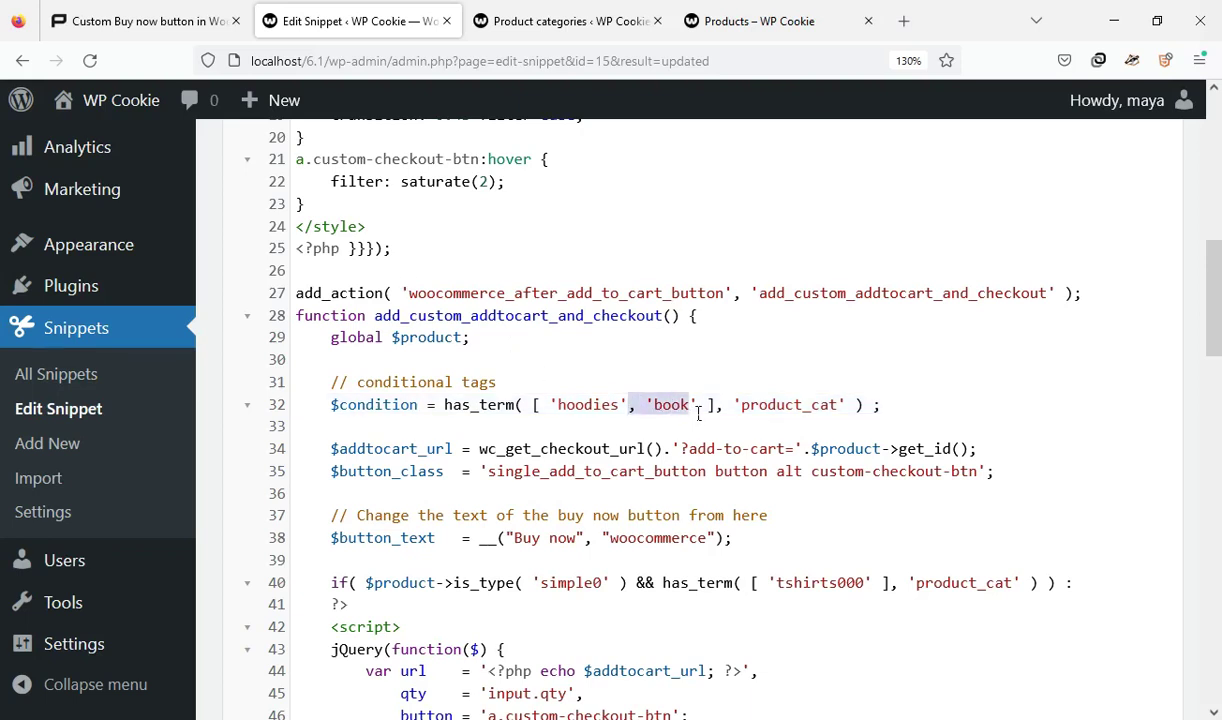
key(BackSpace)
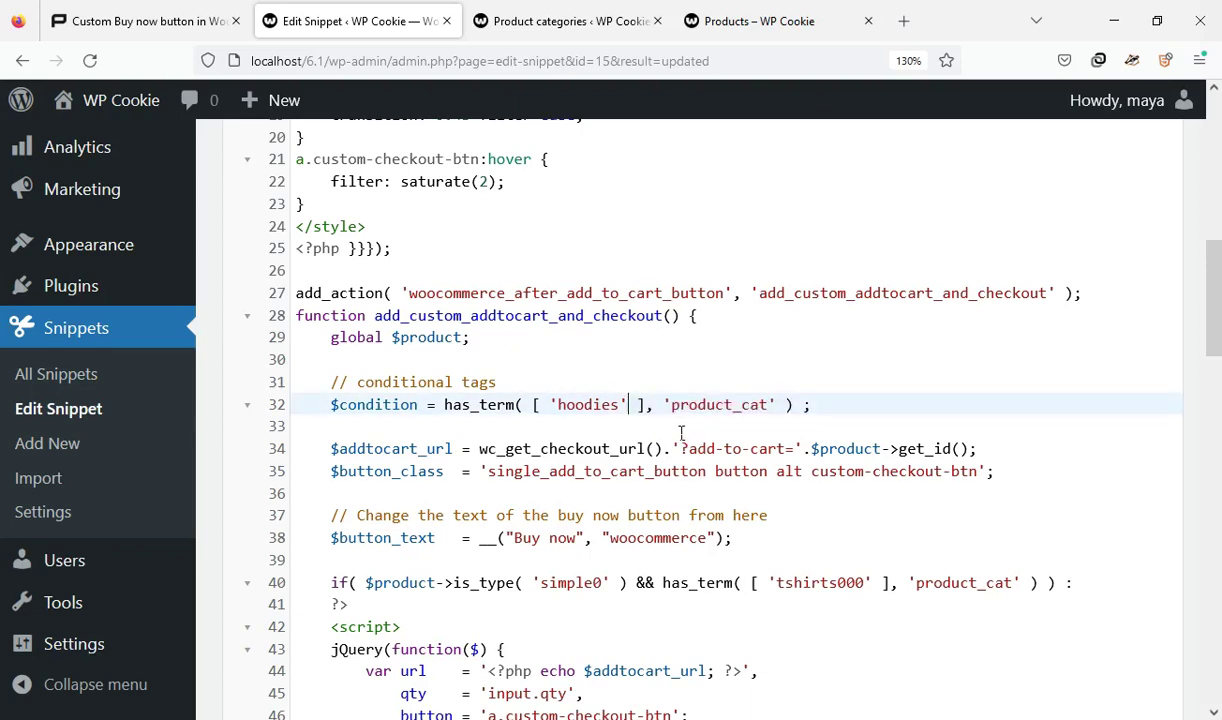
scroll(1218, 360, up, 10)
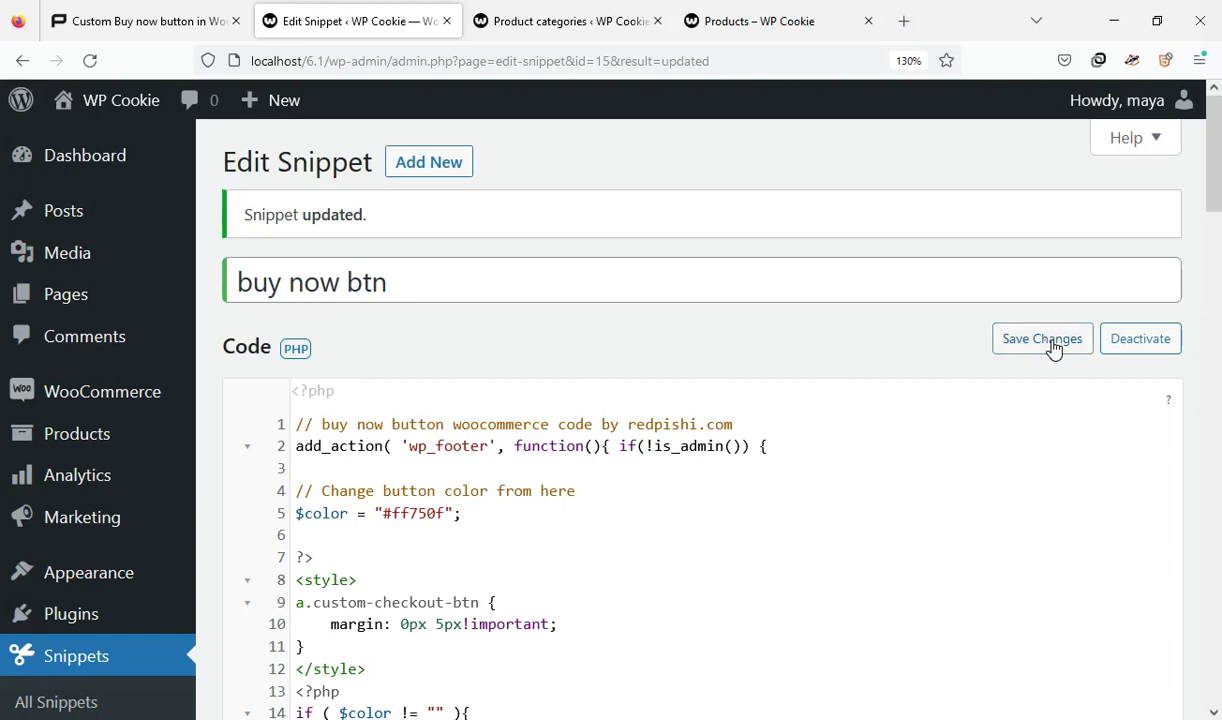
Save the snippet and open the Hoodie with Logo product page in a new tab.
click(1052, 340)
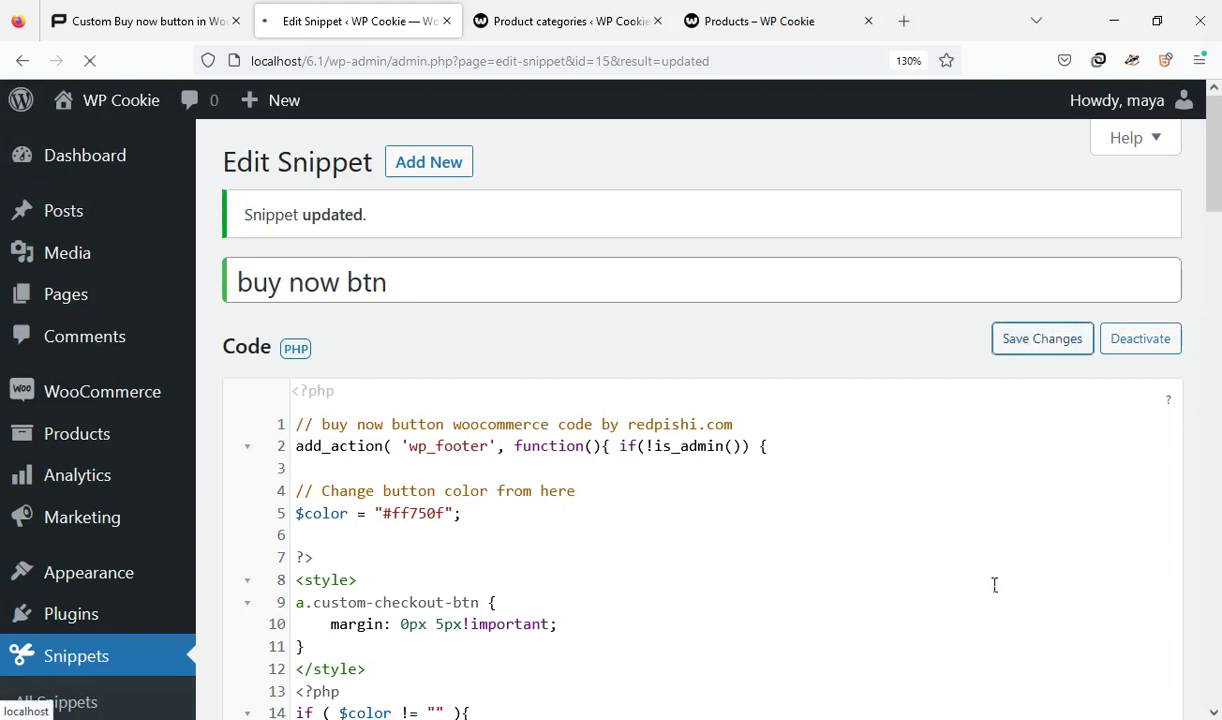
click(757, 20)
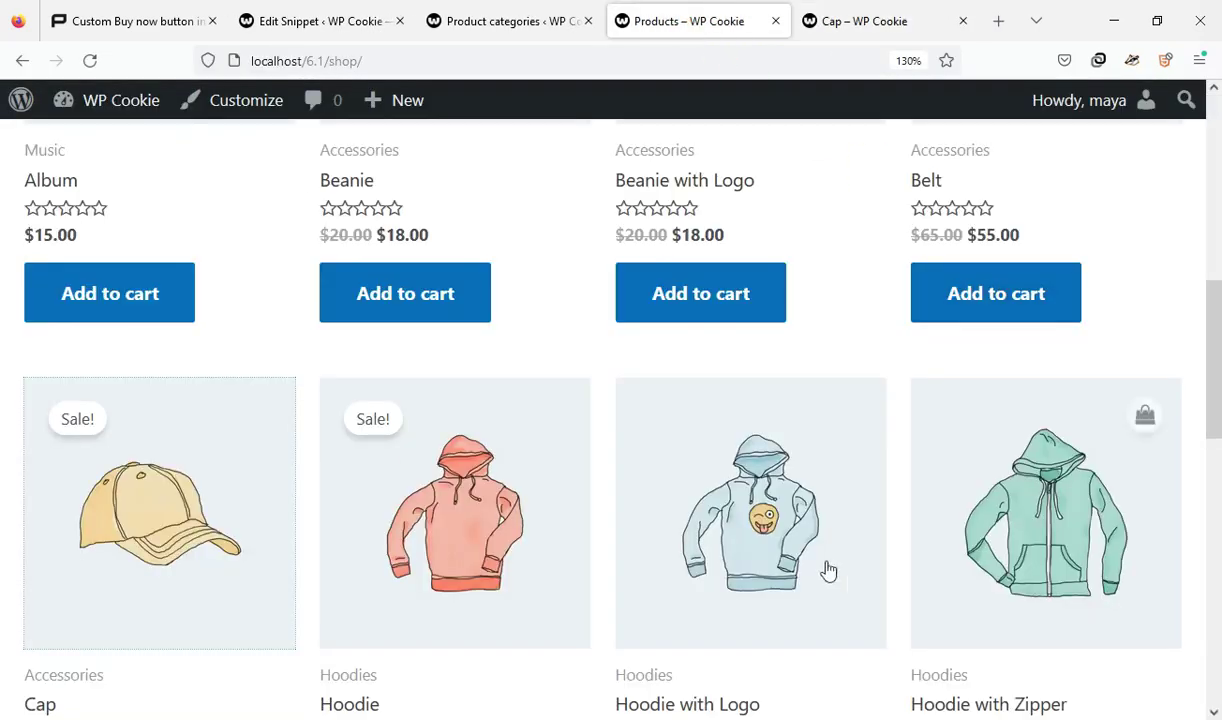
middle_click(812, 398)
click(780, 25)
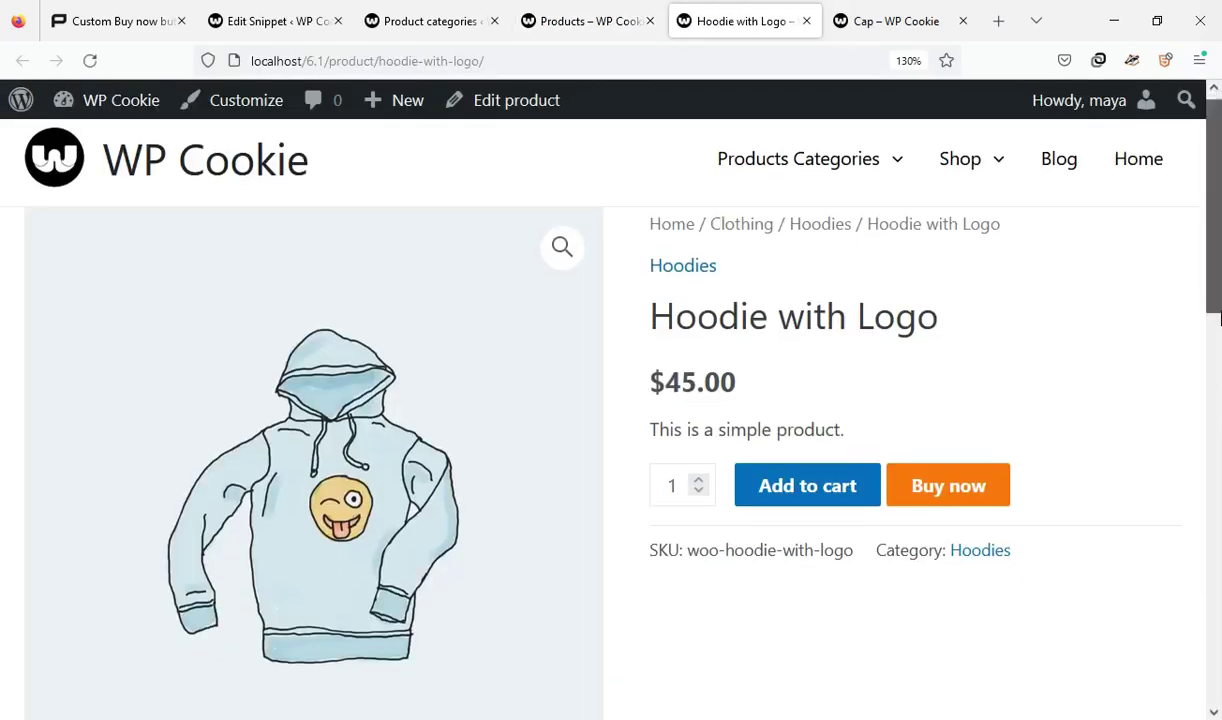